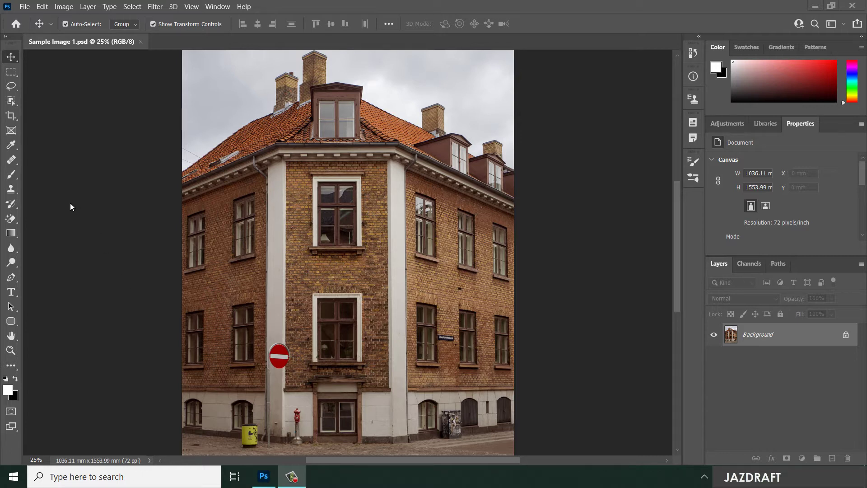
Activate the Clone Stamp tool for retouching the building photo
click(11, 190)
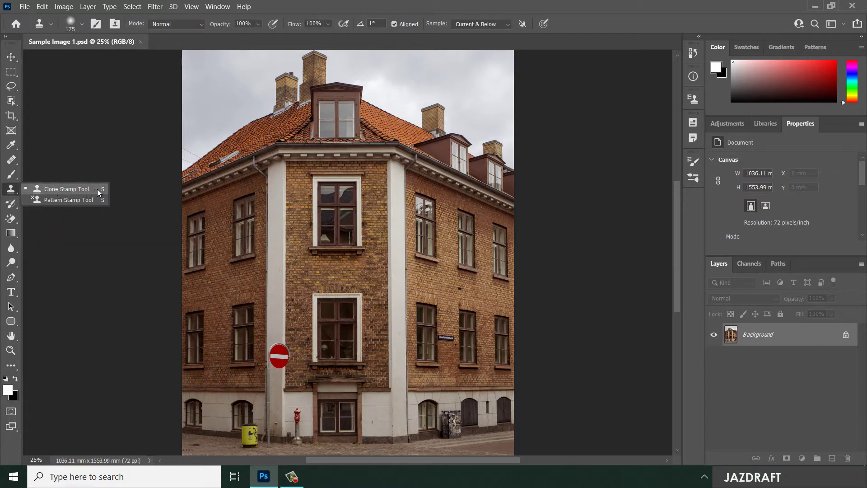
click(58, 190)
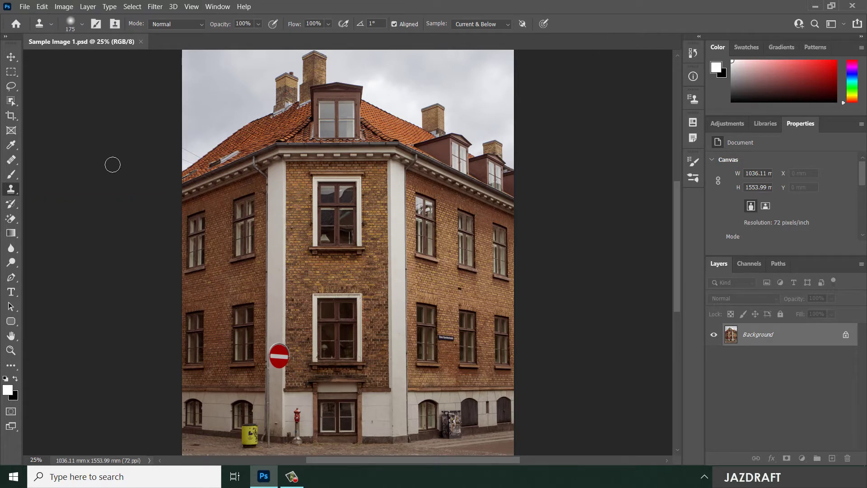
right_click(9, 192)
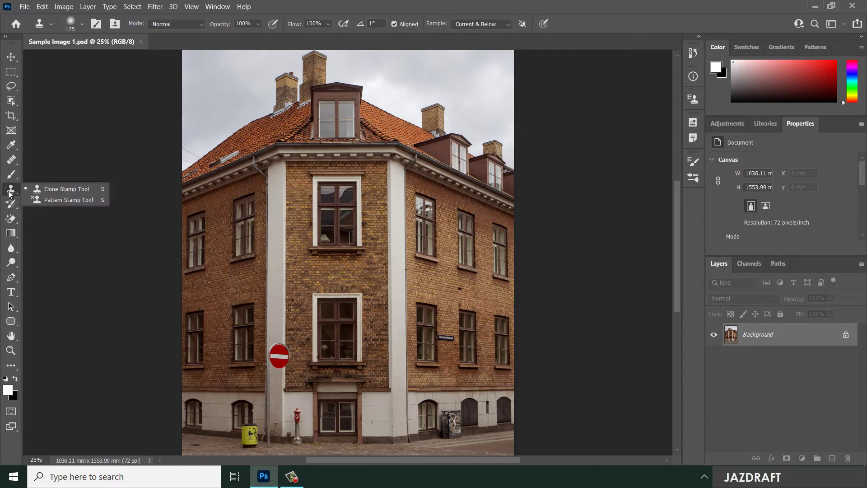
click(66, 192)
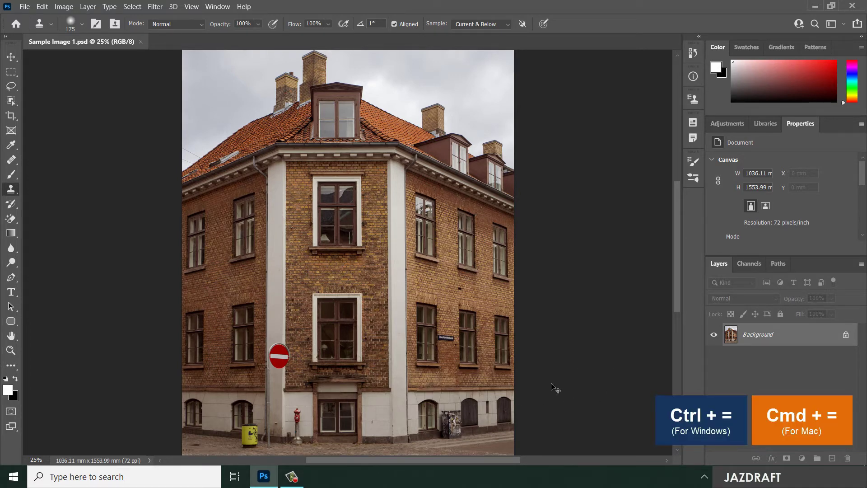
Set the clone brush to a soft round tip with a size of 190 px
key(ctrl+equal)
key(ctrl+equal)
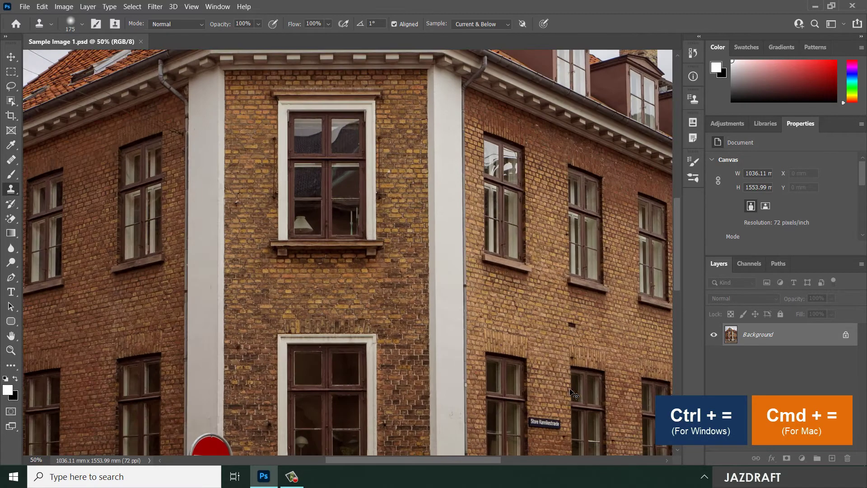
key(ctrl+equal)
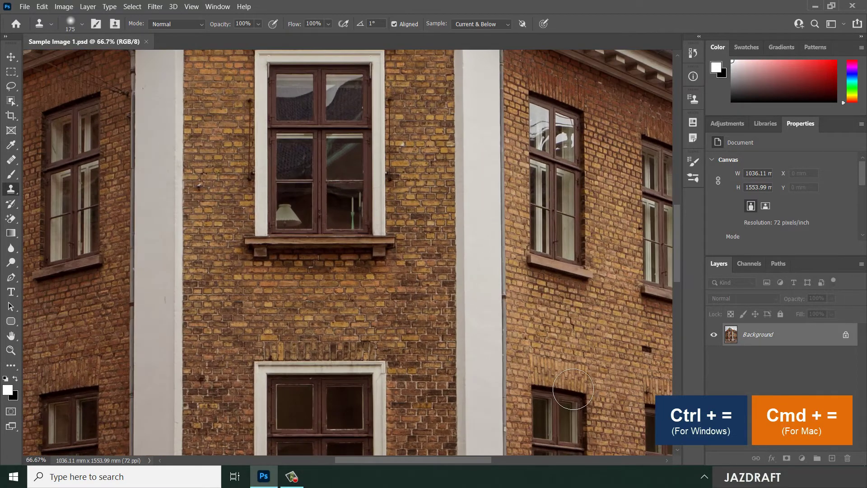
drag(628, 426, 375, 81)
drag(423, 340, 441, 295)
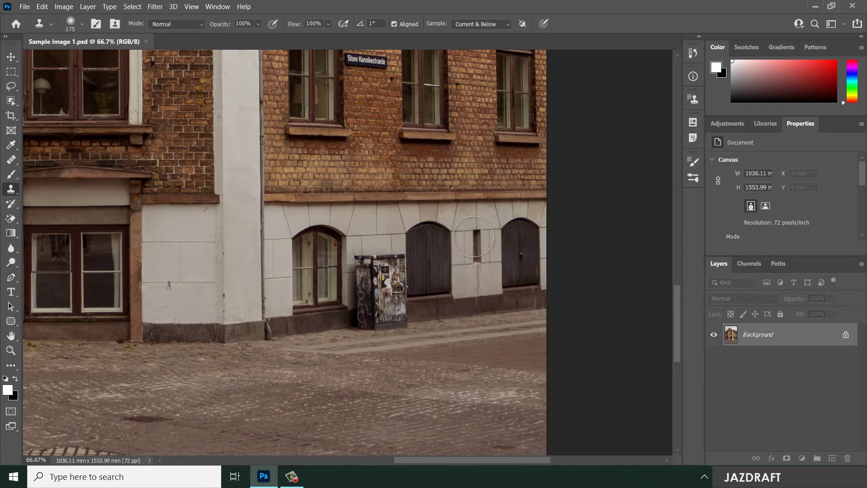
right_click(465, 238)
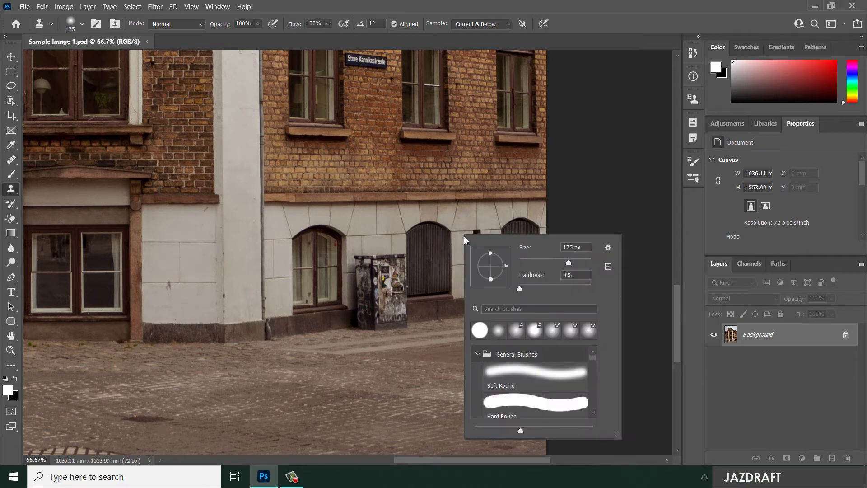
mouse_move(574, 266)
mouse_down()
mouse_move(585, 265)
mouse_move(549, 265)
mouse_move(581, 262)
mouse_up()
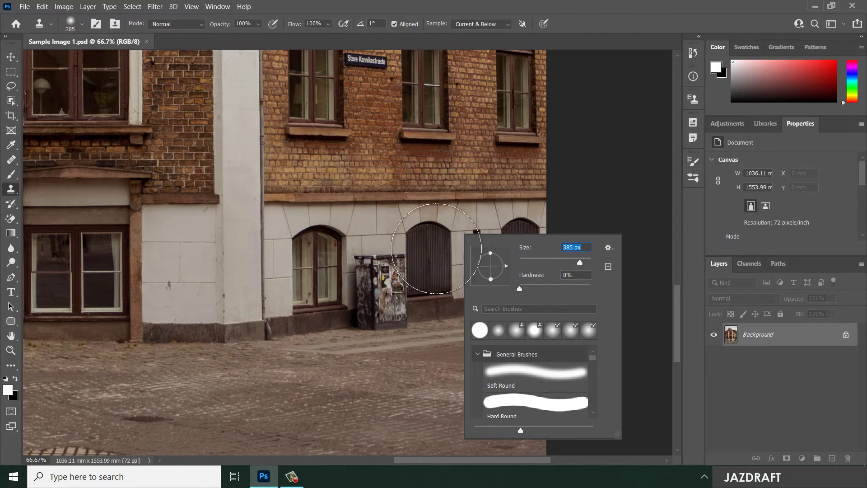
click(82, 26)
click(83, 28)
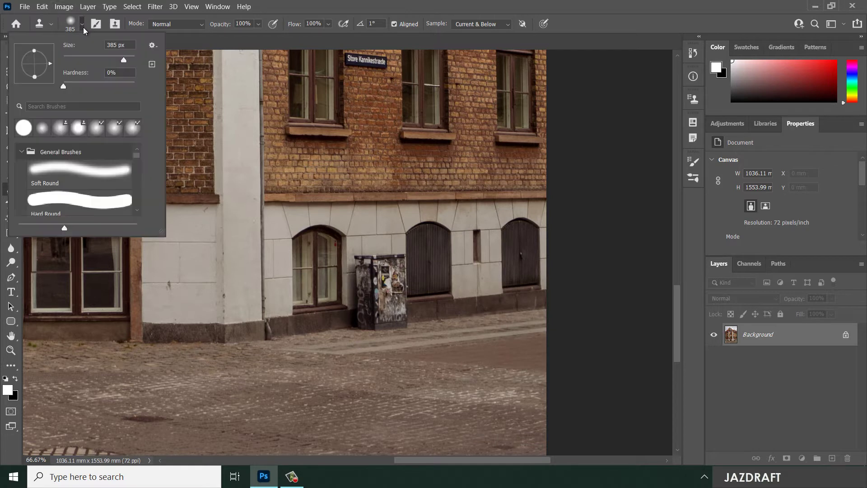
drag(123, 59, 115, 60)
click(44, 132)
click(511, 10)
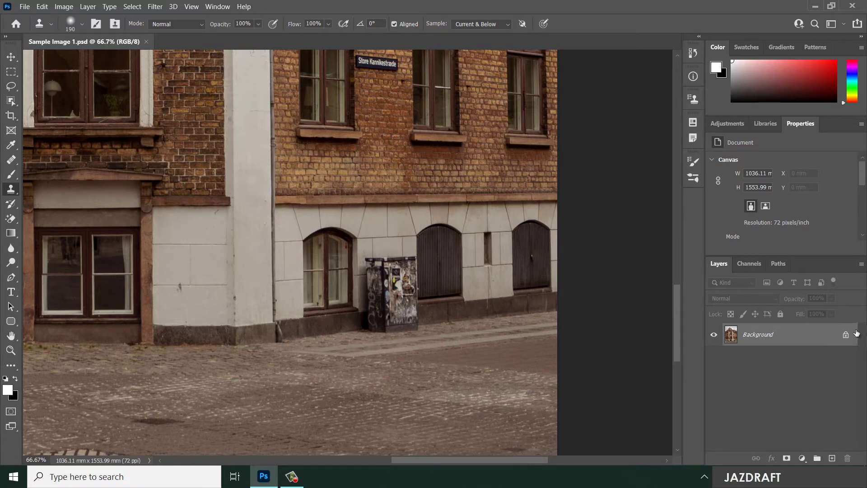
Convert the Background into a regular layer named Layer 0 and add an empty layer above it
double_click(817, 335)
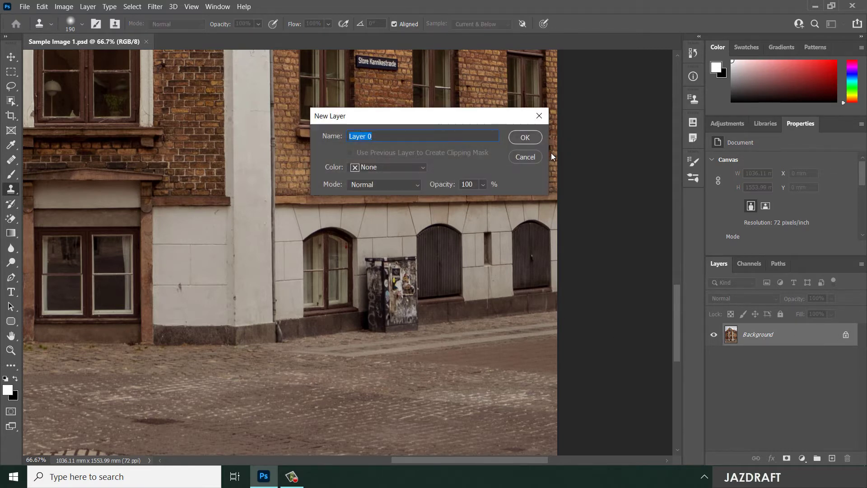
click(519, 137)
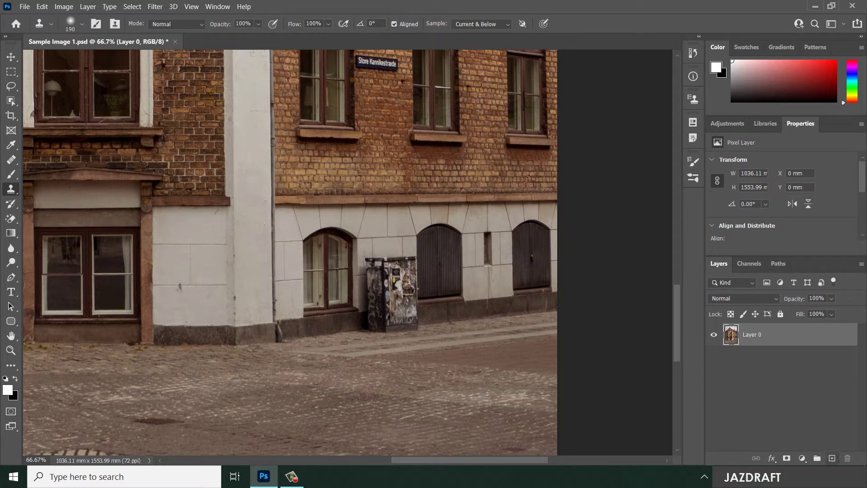
click(832, 459)
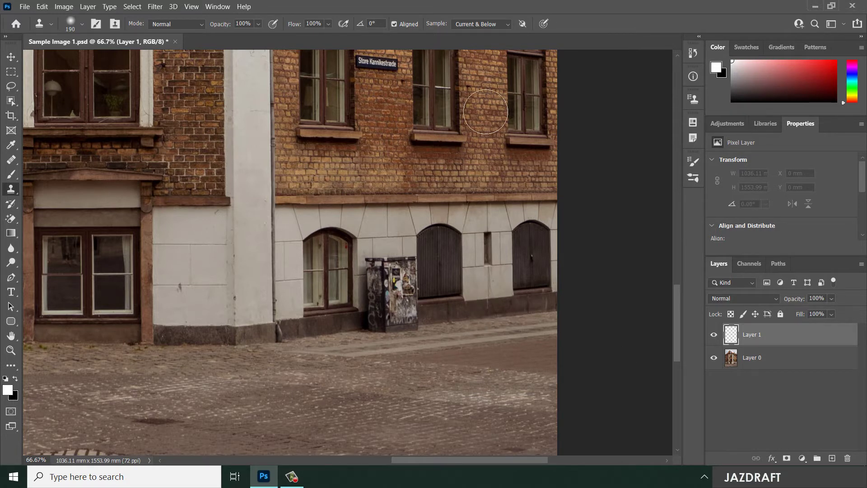
Set the clone source sampling to Current & Below so that Layer 1 can receive pixels from Layer 0
click(482, 23)
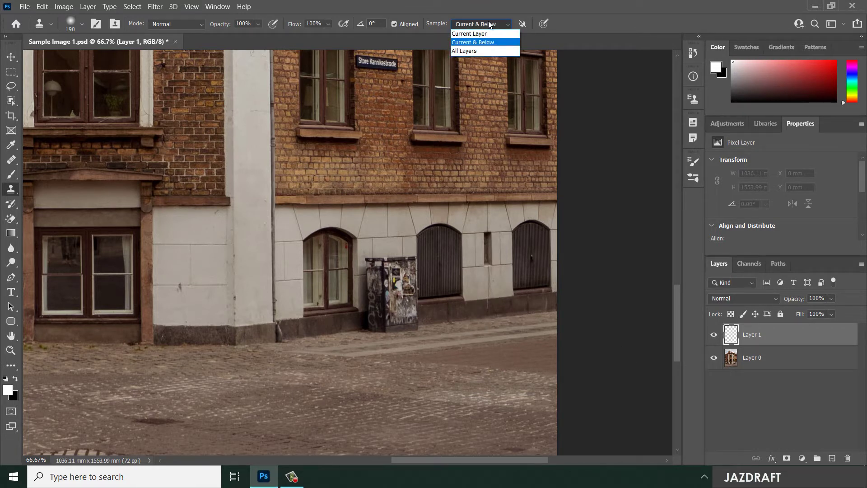
click(489, 22)
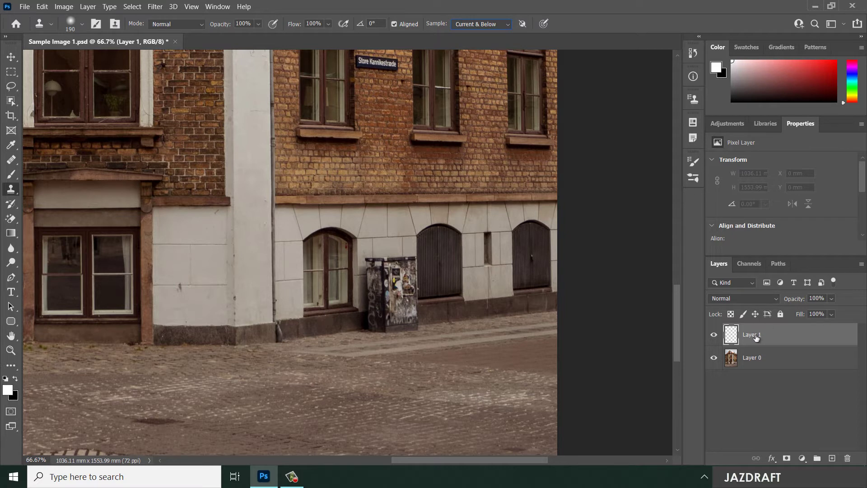
click(483, 25)
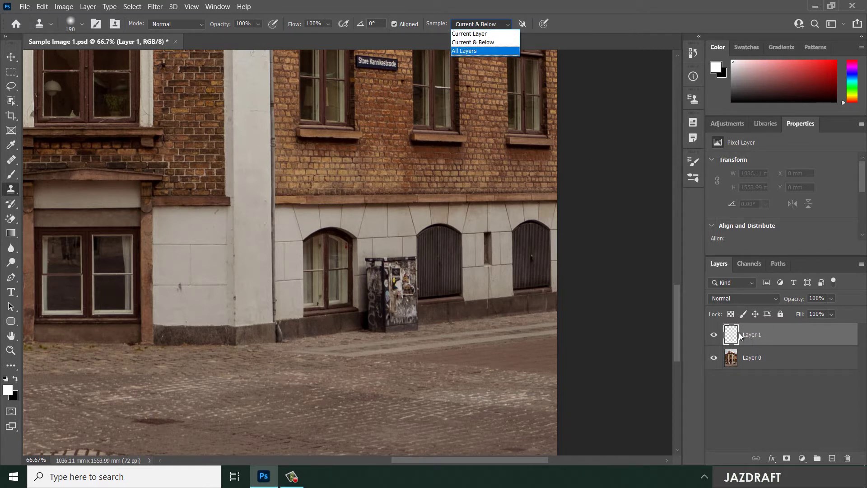
click(481, 41)
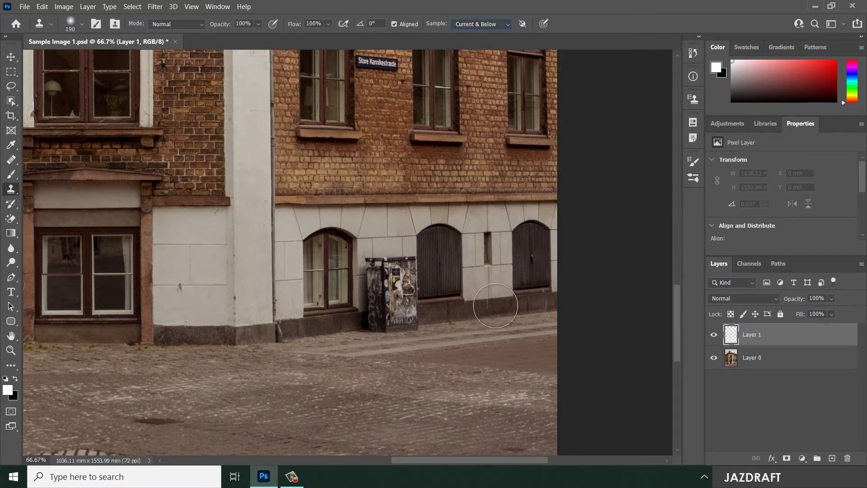
Clone the wall and dark base between the two shuttered windows over the graffiti-covered utility box, undoing the last stray stroke
alt+click(495, 306)
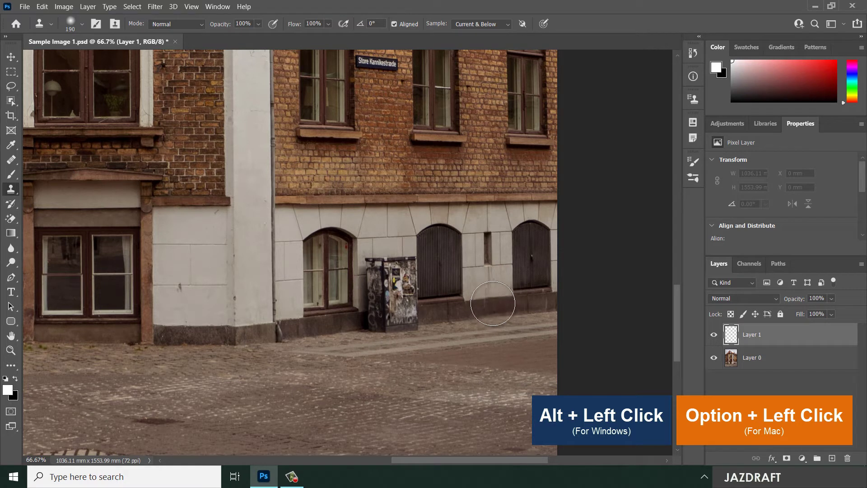
alt+click(493, 301)
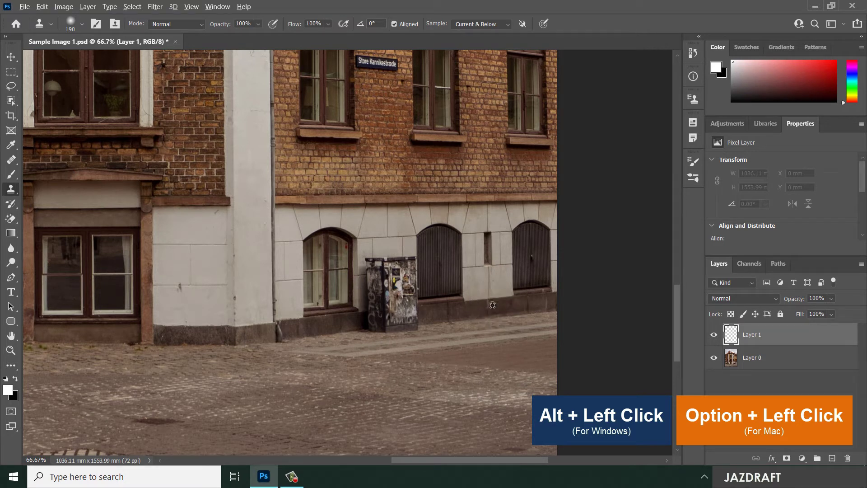
drag(497, 302, 401, 311)
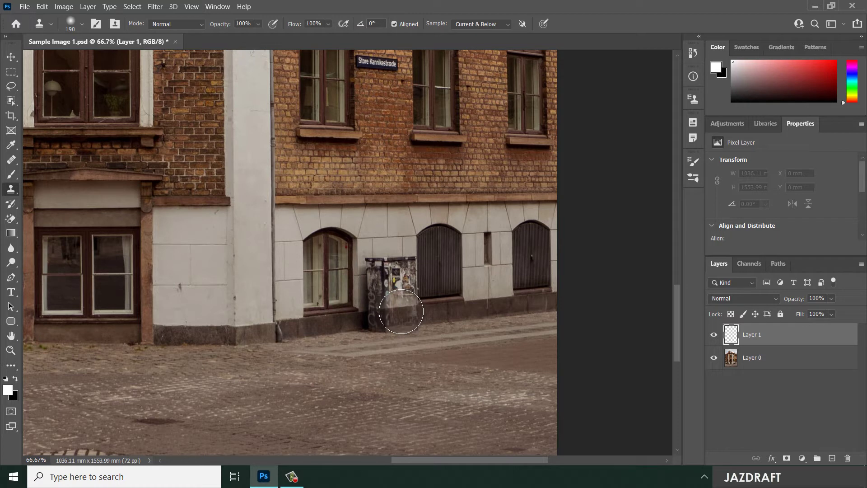
mouse_move(401, 311)
mouse_down()
mouse_move(401, 250)
mouse_move(395, 320)
mouse_move(394, 287)
mouse_up()
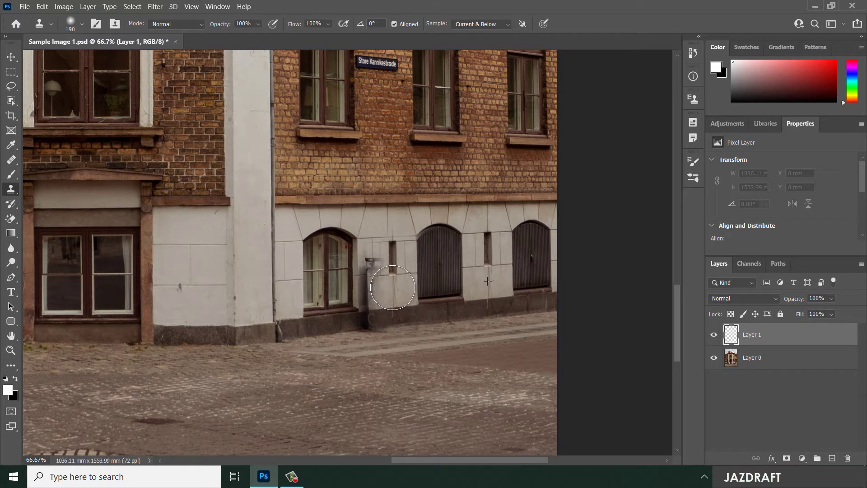
drag(393, 288, 387, 266)
mouse_move(387, 280)
mouse_down()
mouse_move(385, 250)
mouse_move(390, 324)
mouse_move(399, 267)
mouse_move(402, 310)
mouse_move(424, 307)
mouse_move(408, 296)
mouse_move(397, 245)
mouse_move(441, 219)
mouse_move(429, 231)
mouse_move(450, 238)
mouse_up()
key(ctrl+z)
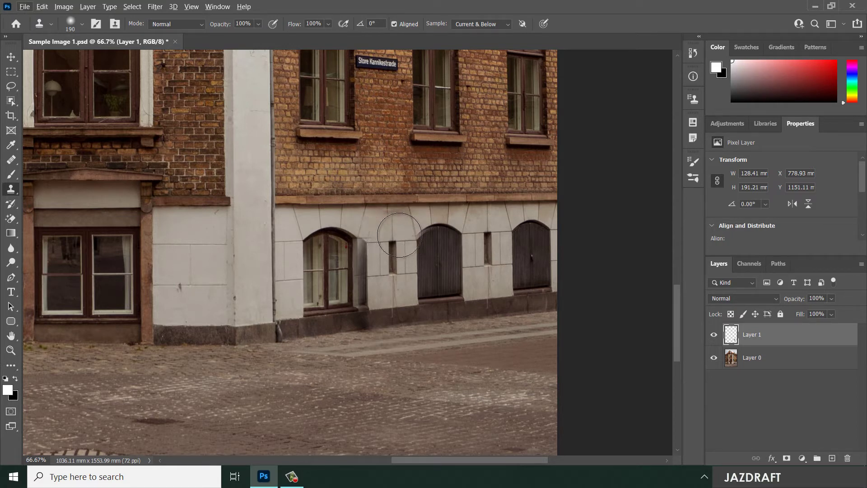
Reduce the clone brush size to 70 px for finer retouching
key(bracketleft)
key(bracketleft)
key(bracketleft)
key(bracketleft)
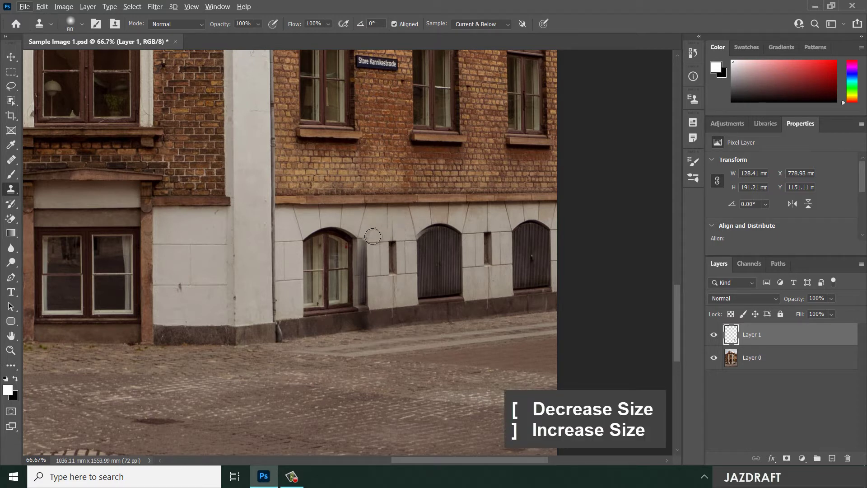
right_click(387, 217)
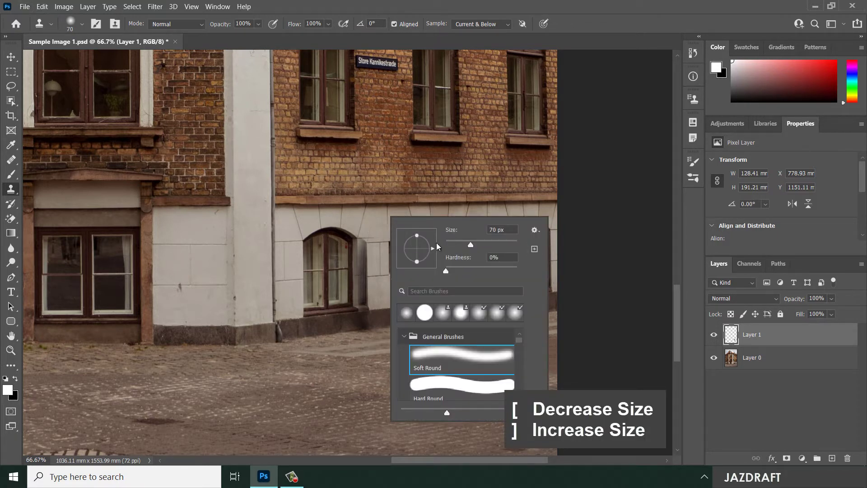
click(642, 3)
Try to clone clean wall over the dark strip beside the arched glass window, and undo the strokes
click(408, 215)
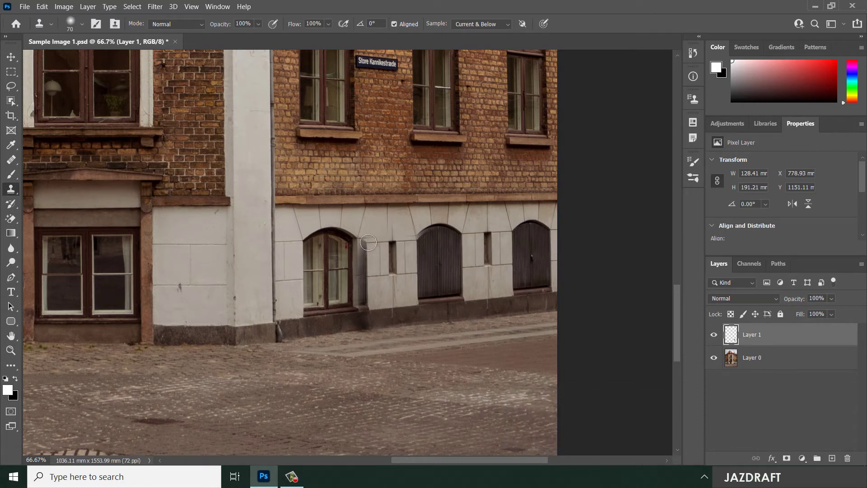
mouse_move(367, 246)
mouse_down()
mouse_move(367, 320)
mouse_move(360, 231)
mouse_up()
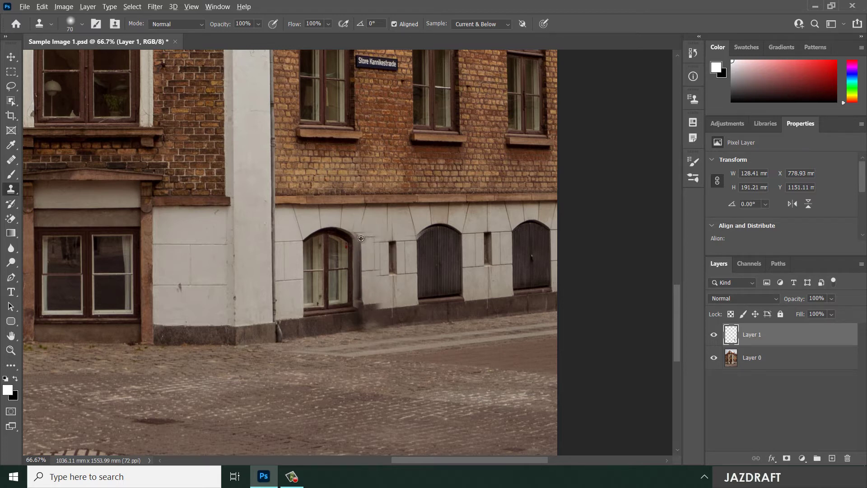
drag(358, 233, 367, 308)
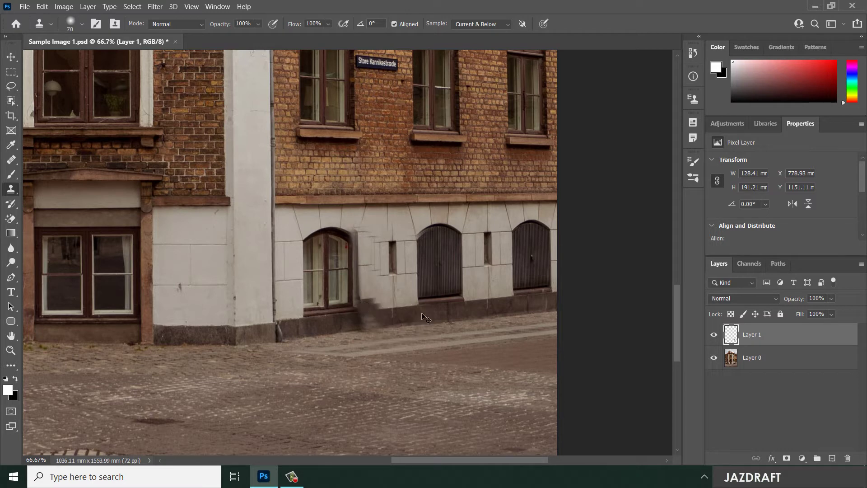
key(ctrl+z)
key(ctrl+z)
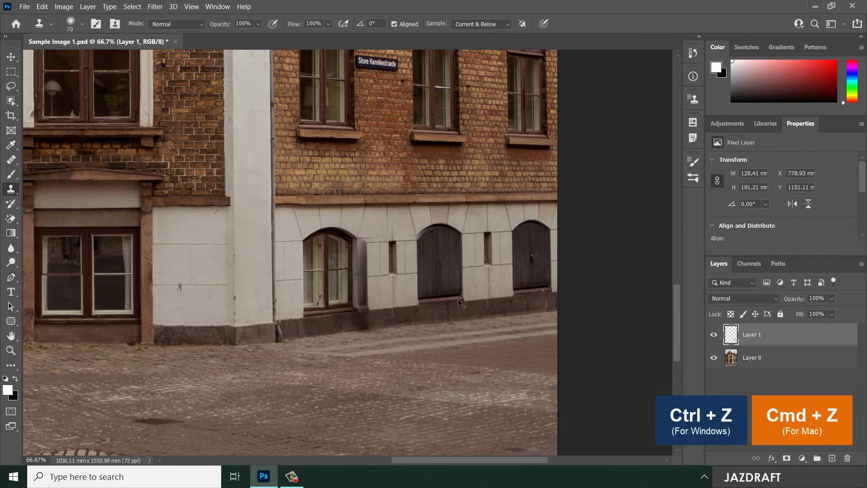
Compare the retouched wall with the original photo by hiding and showing Layer 1
scroll(392, 314, up, 5)
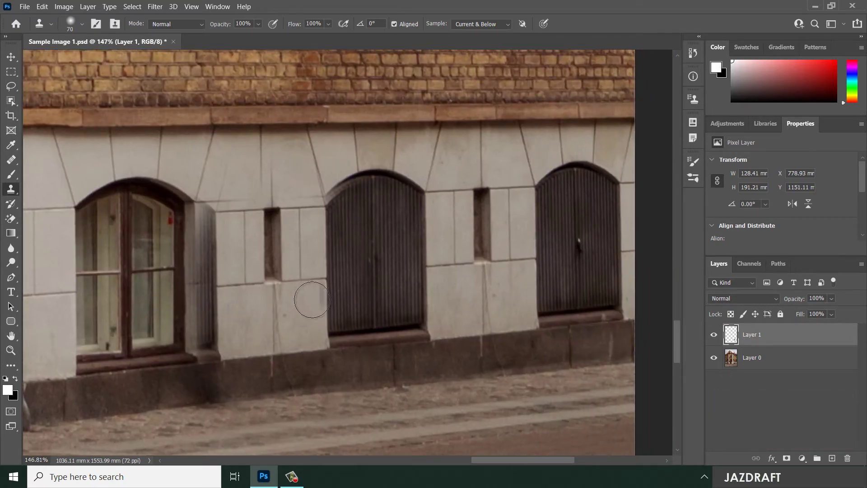
click(714, 338)
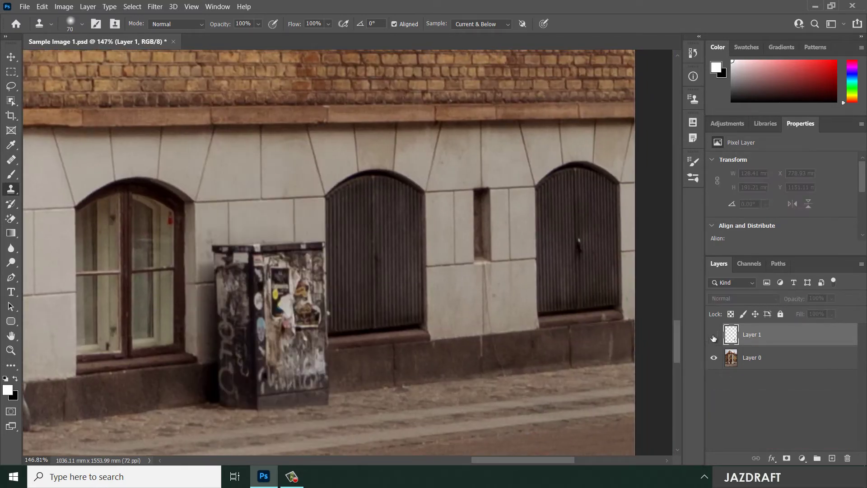
click(714, 337)
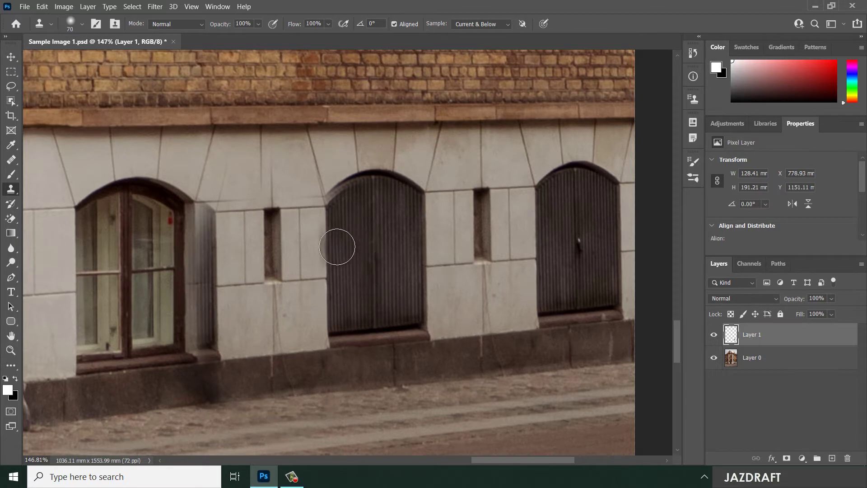
Sample a new clone source on the horizontal wall joint between the two shuttered windows, beside the narrow slot
click(568, 368)
key(ctrl+z)
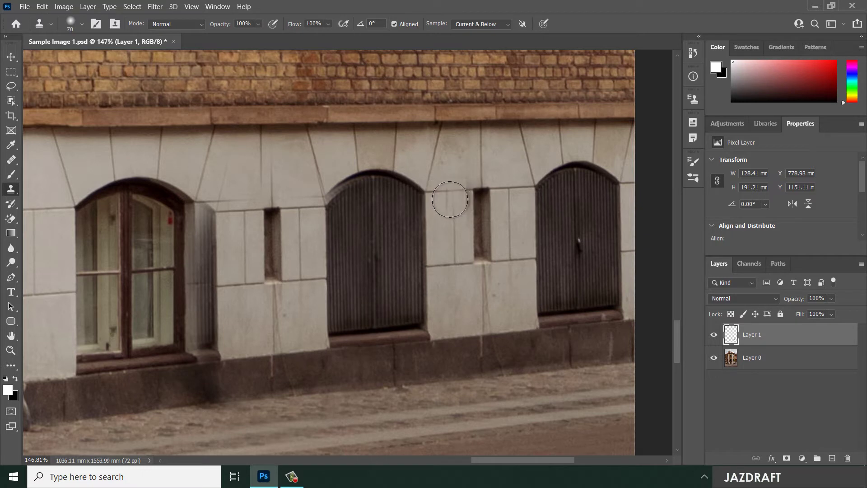
alt+click(451, 194)
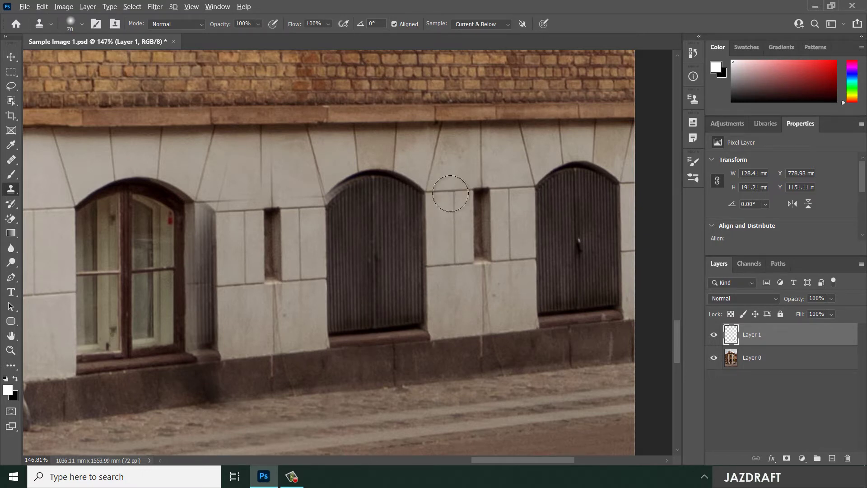
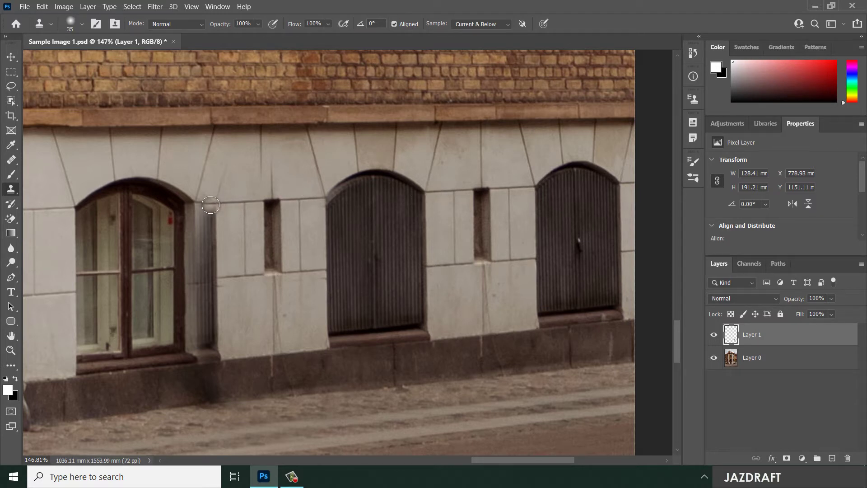
Clone clean wall over the dark strip beside the arched glass window and rebuild the plinth's top edge below it with a 50 px brush
mouse_move(210, 205)
mouse_down()
mouse_move(213, 289)
mouse_move(218, 206)
mouse_move(222, 348)
mouse_move(211, 284)
mouse_move(208, 332)
mouse_move(203, 192)
mouse_move(205, 343)
mouse_up()
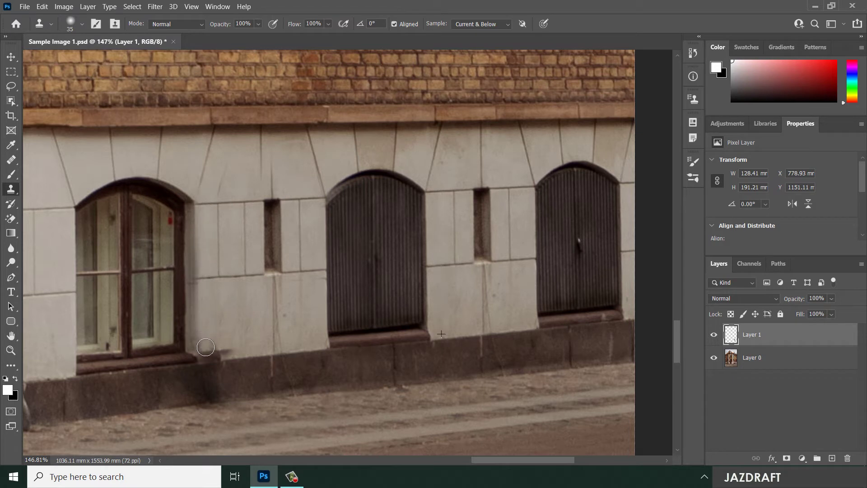
alt+click(252, 356)
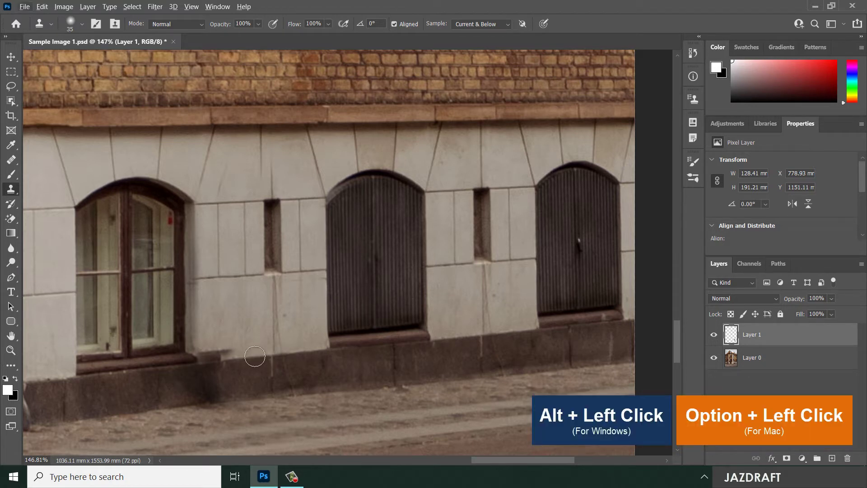
alt+click(256, 356)
click(228, 361)
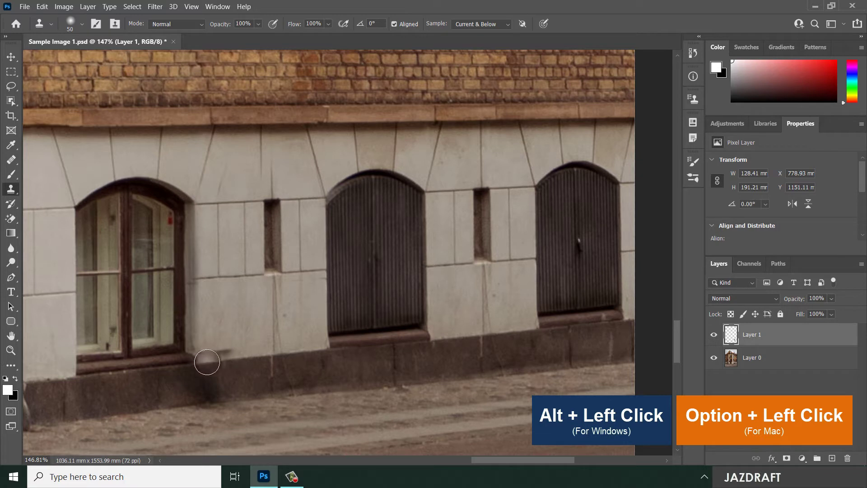
mouse_move(207, 362)
mouse_down()
mouse_move(207, 344)
mouse_move(221, 358)
mouse_move(233, 357)
mouse_move(231, 349)
mouse_up()
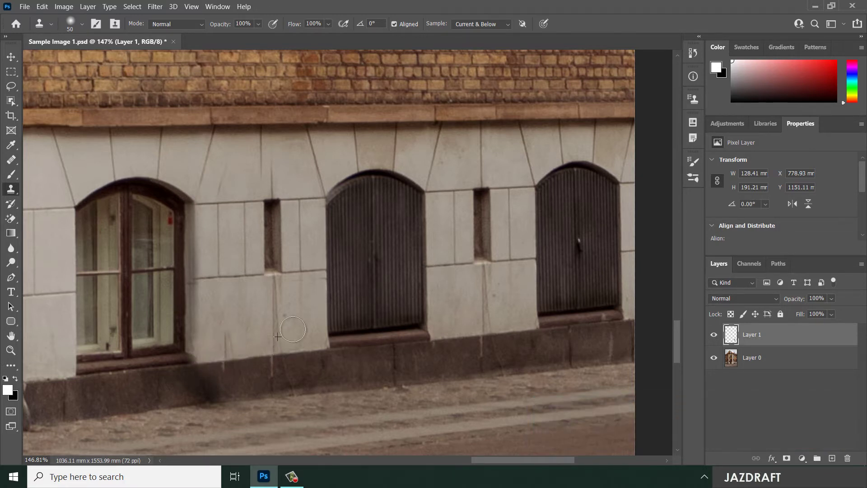
Increase the clone brush size to 70 px for retouching the dark smudge on the plinth beside the arched glass window
scroll(436, 283, down, 3)
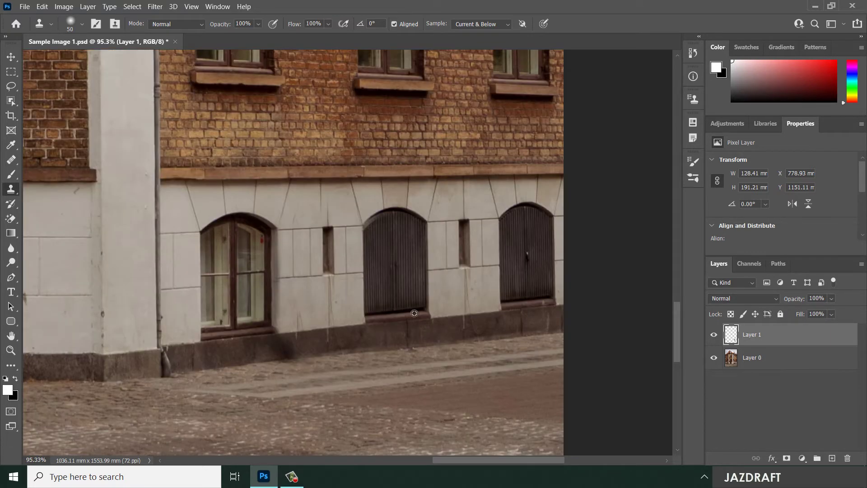
scroll(300, 349, up, 4)
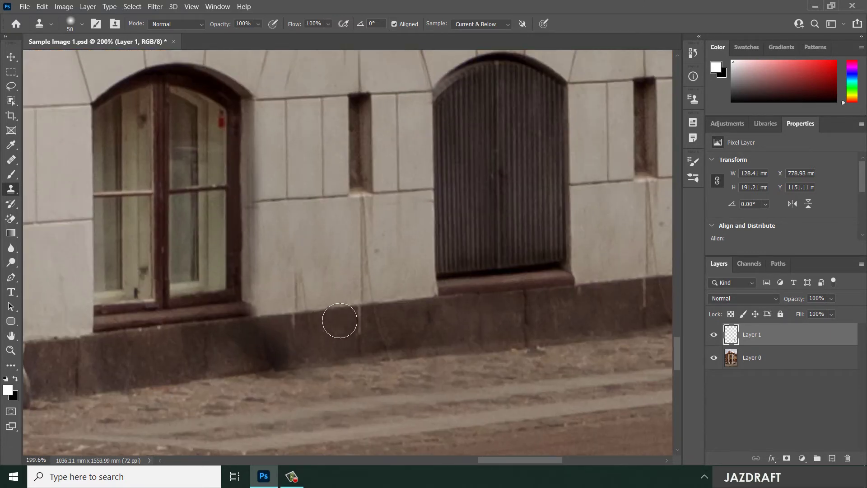
key(bracketright)
key(bracketright)
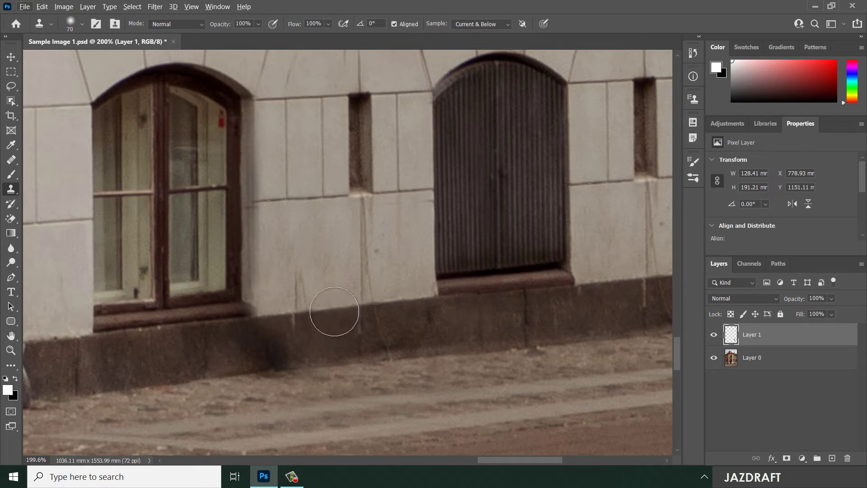
Try to clone the plinth's top edge over the smudged corner of the arched glass window's sill, and undo the stroke
alt+click(334, 311)
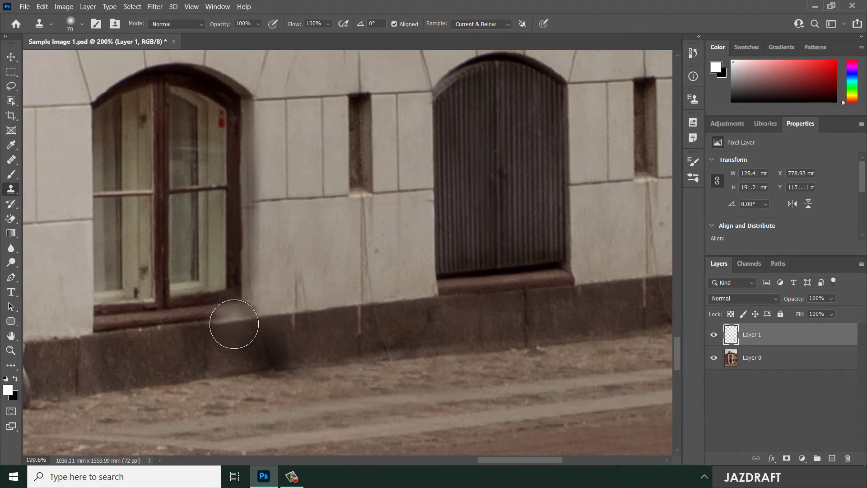
drag(232, 322, 253, 350)
key(ctrl+z)
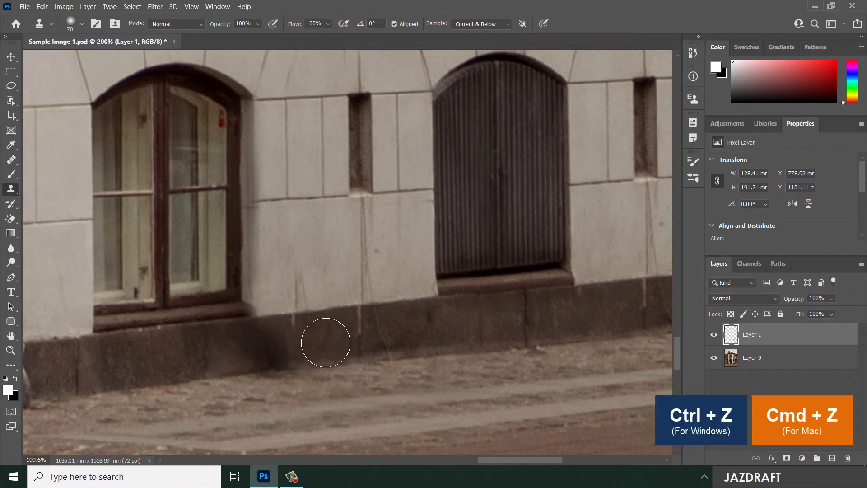
Sample the sill corner of the neighbouring shuttered window and clone it over the glass window's sill end and the smudged plinth below
alt+click(556, 291)
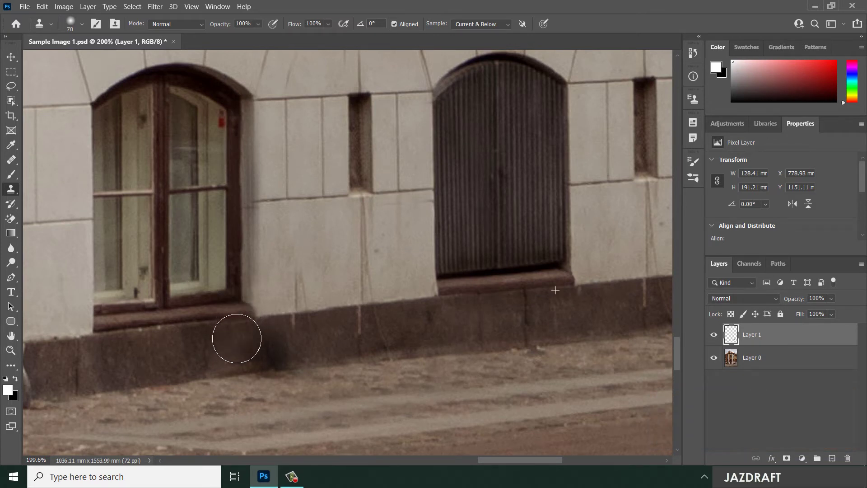
mouse_move(236, 338)
mouse_down()
mouse_move(240, 350)
mouse_move(274, 341)
mouse_move(202, 348)
mouse_move(213, 353)
mouse_move(192, 344)
mouse_up()
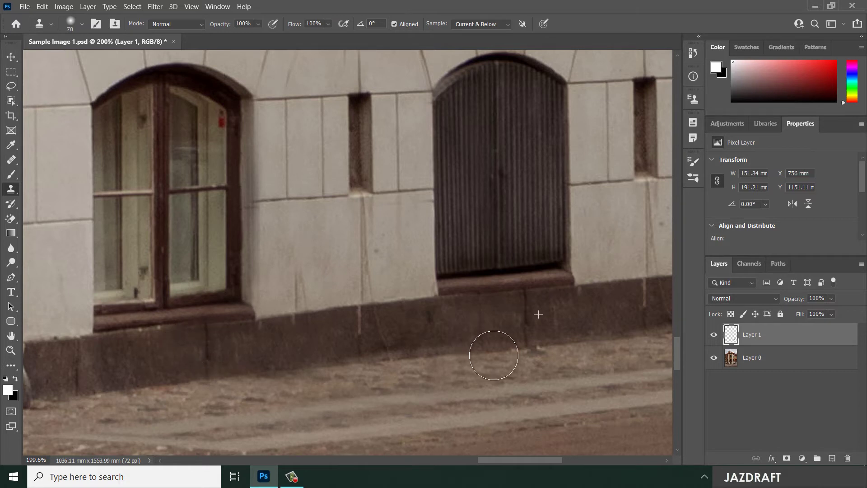
Compare the retouched facade with the original photo by hiding and showing Layer 1
scroll(289, 325, down, 3)
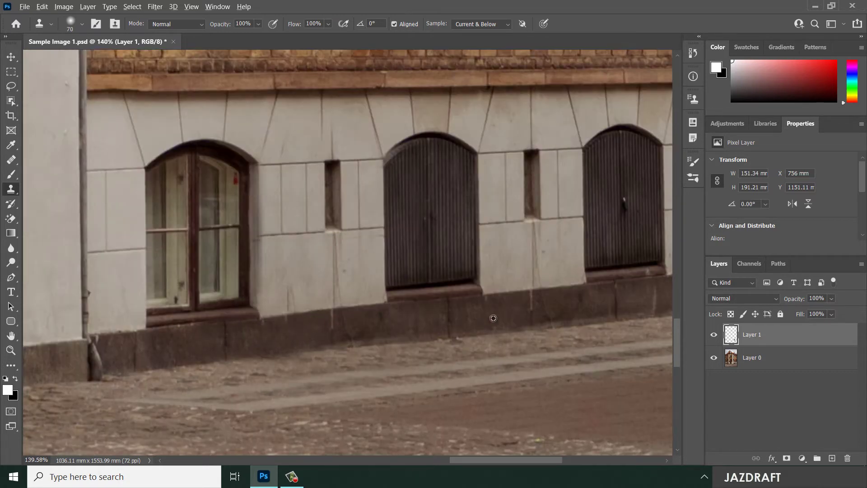
scroll(493, 318, down, 4)
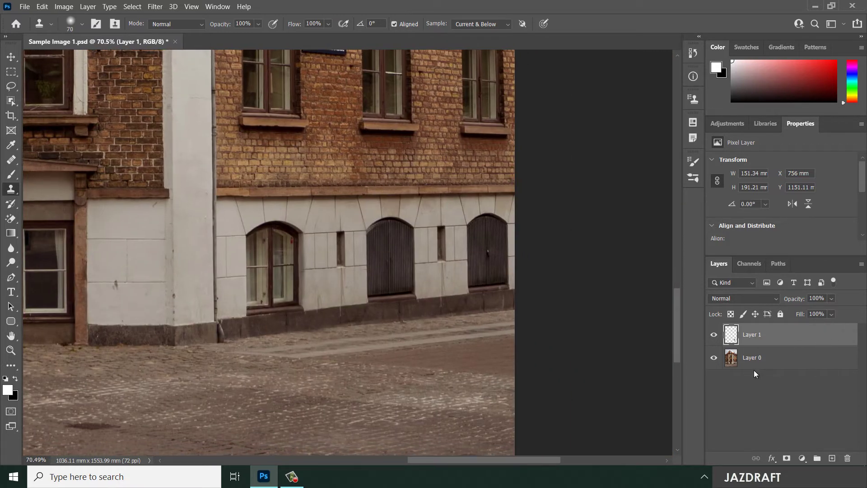
click(714, 336)
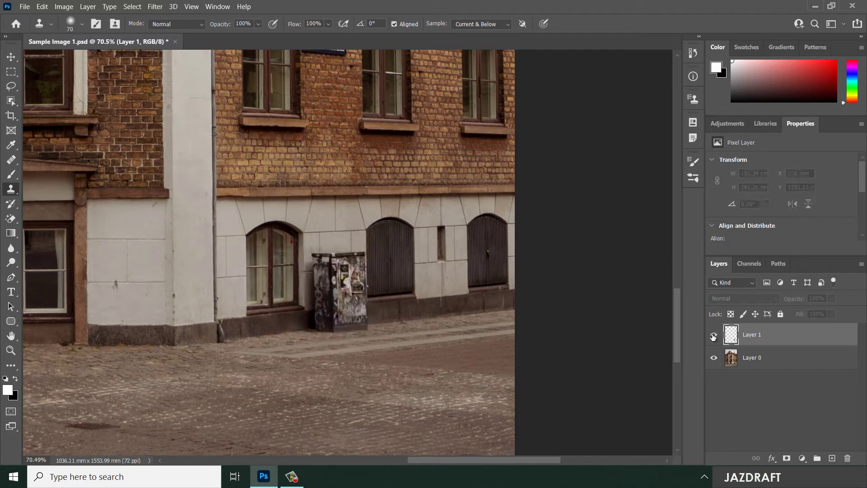
click(714, 335)
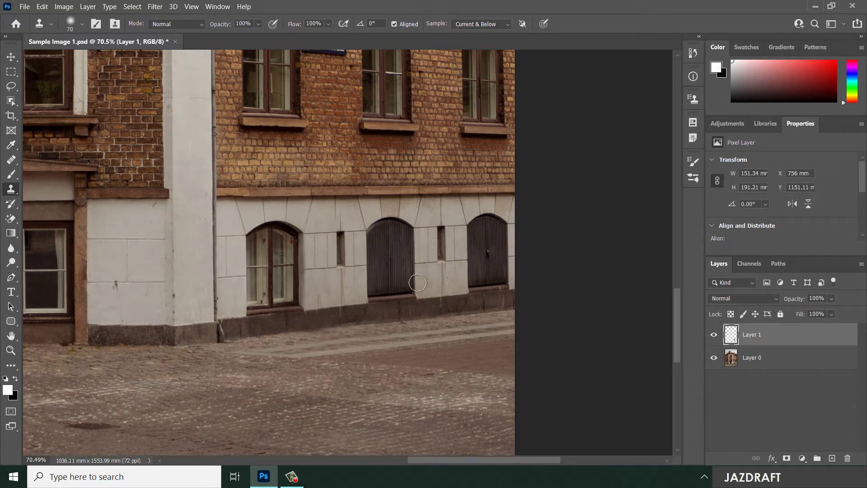
Sample a new clone source on the vertical wall joint just above the narrow slot between the two shuttered windows
scroll(358, 229, up, 6)
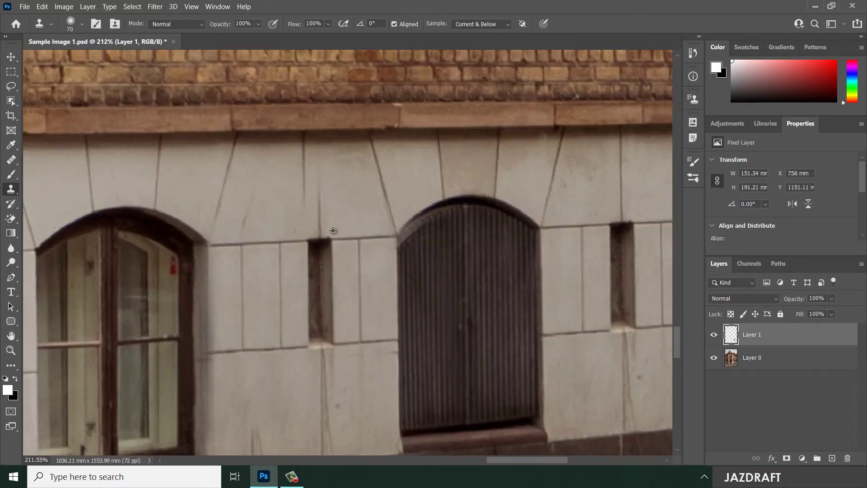
mouse_move(334, 205)
mouse_down()
mouse_move(348, 254)
mouse_move(337, 205)
mouse_up()
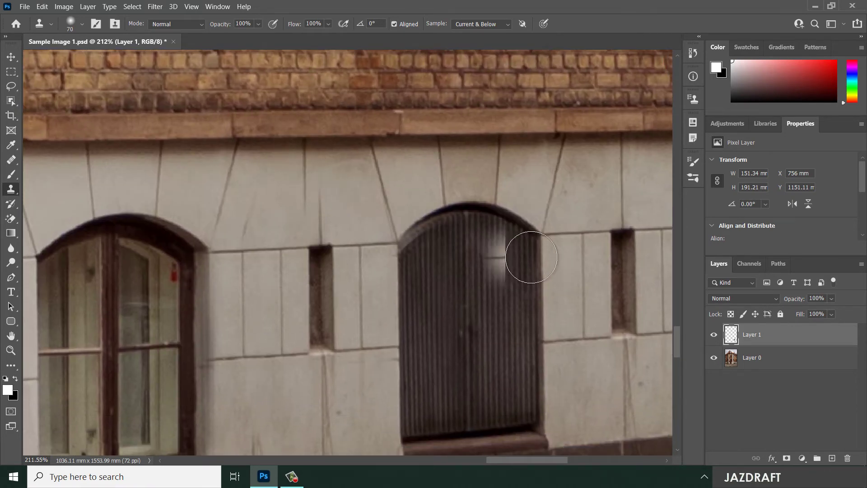
drag(430, 226, 295, 231)
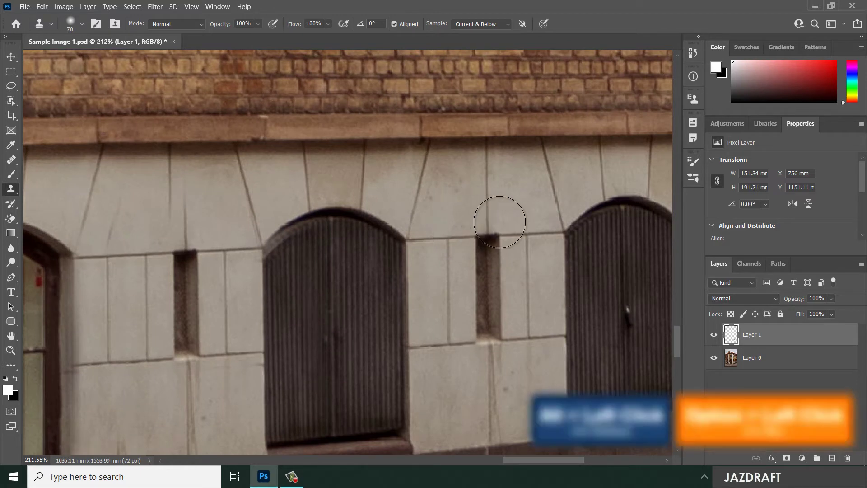
alt+click(487, 219)
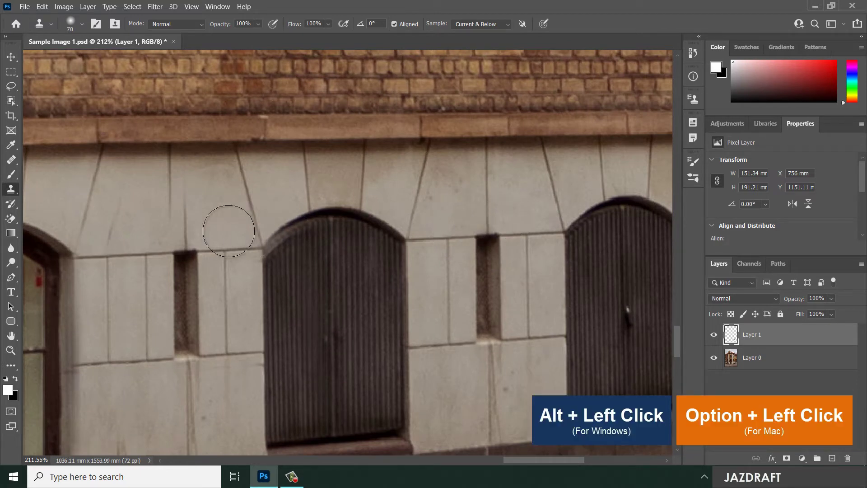
Try to clone the vertical joint above the slot beside the arched glass window, and undo the strokes
mouse_move(185, 236)
mouse_down()
mouse_move(226, 236)
mouse_move(231, 246)
mouse_move(234, 234)
mouse_move(187, 238)
mouse_move(186, 179)
mouse_up()
key(ctrl+z)
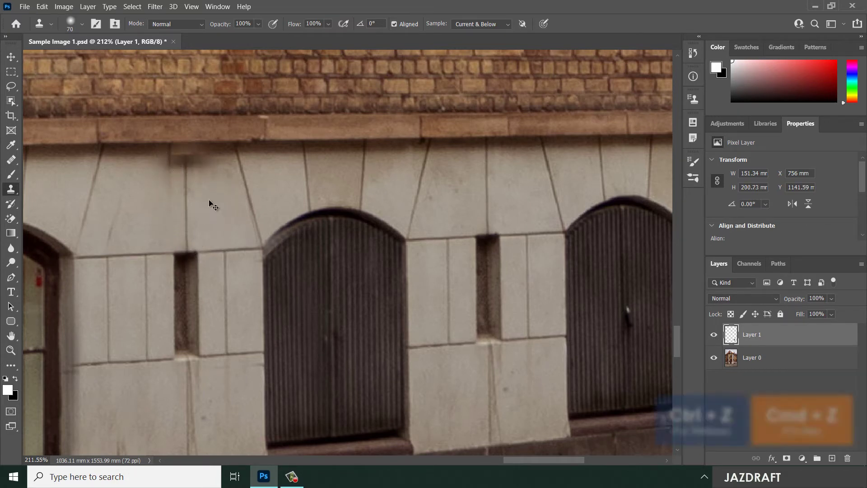
key(ctrl+z)
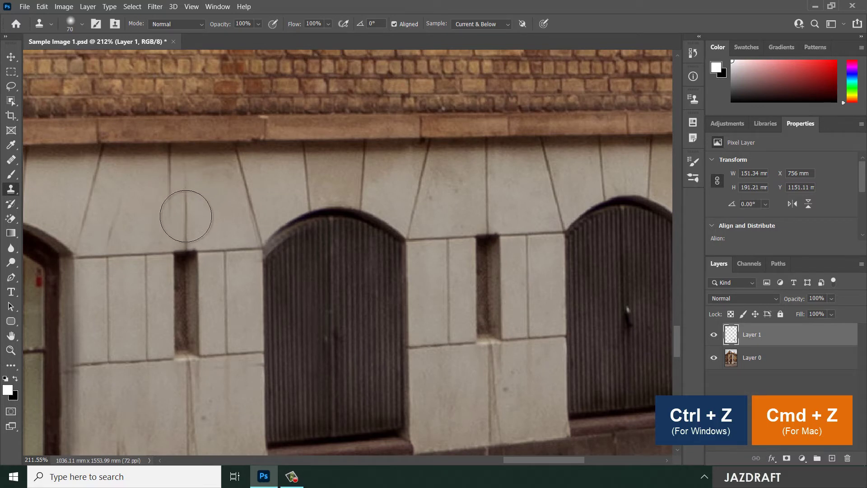
alt+click(186, 224)
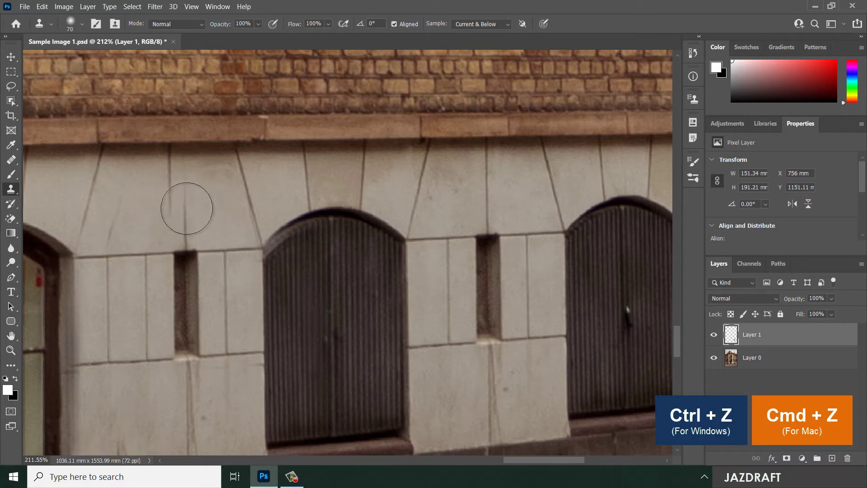
key(ctrl+z)
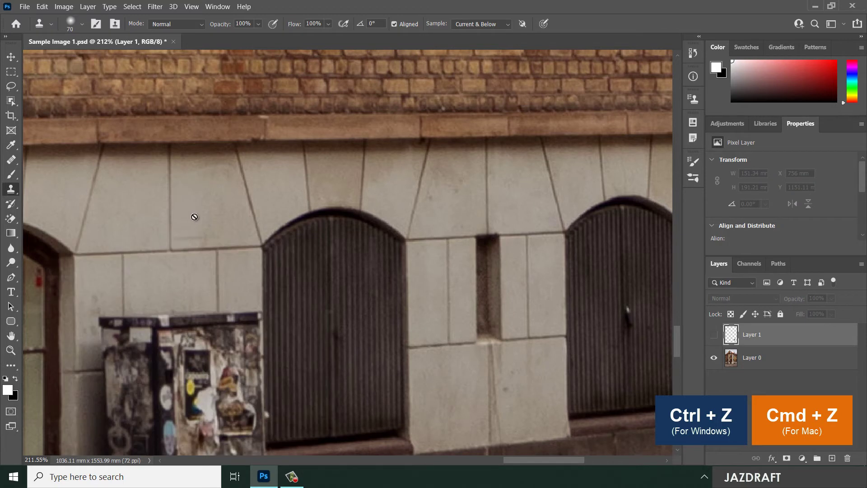
Show Layer 1 again and clone the vertical joint from the slot beside the arched glass window up towards the ledge
click(715, 335)
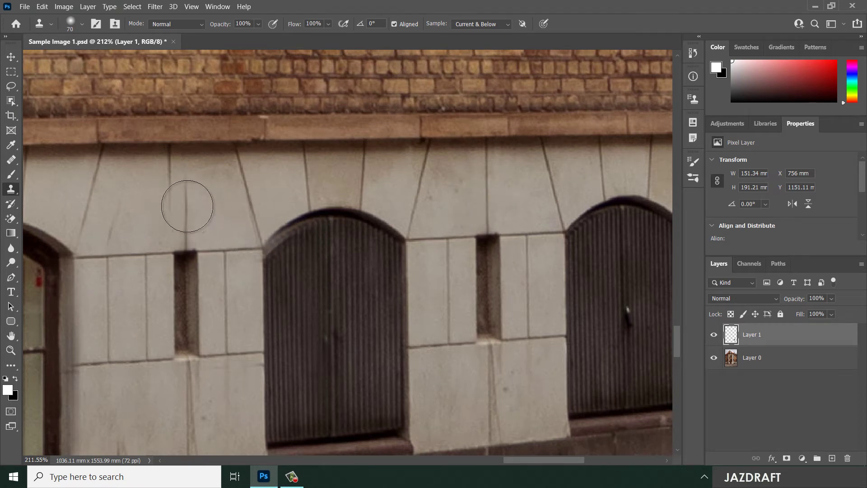
drag(187, 205, 185, 178)
click(194, 222)
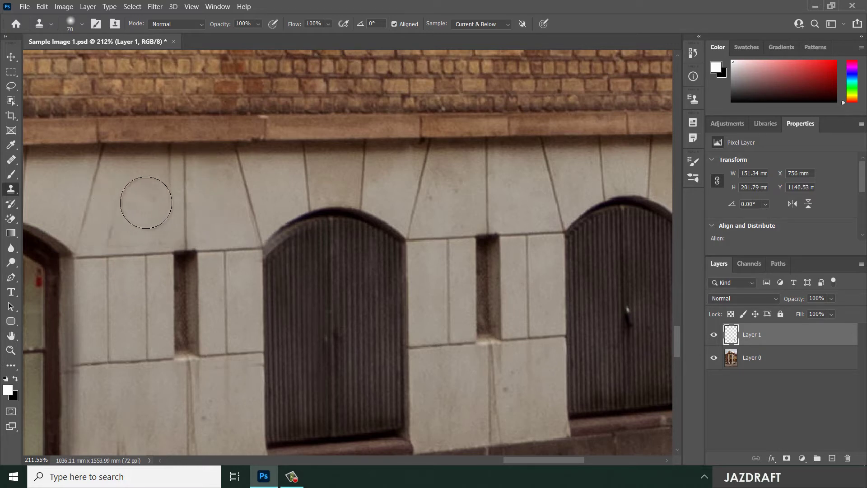
Reduce the clone brush to 40 px and clone clean wall over the leftover old joint and the faint streak beside the new joint
key(bracketleft)
key(bracketleft)
key(bracketleft)
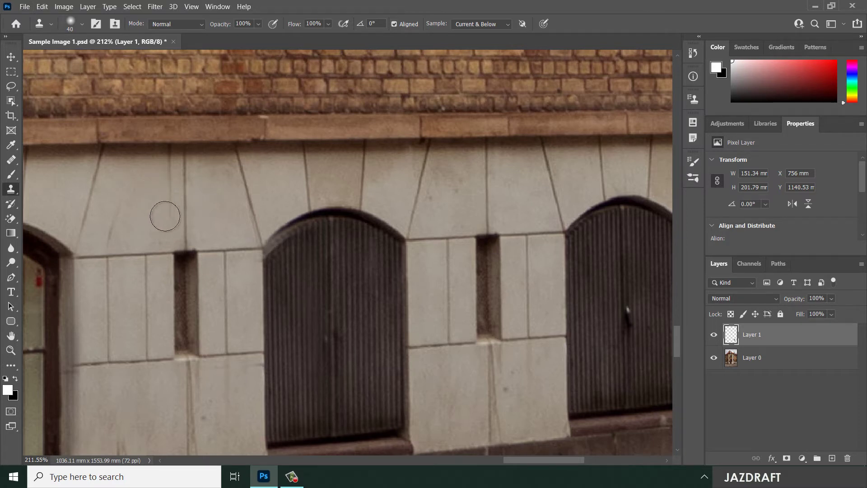
drag(165, 204, 167, 180)
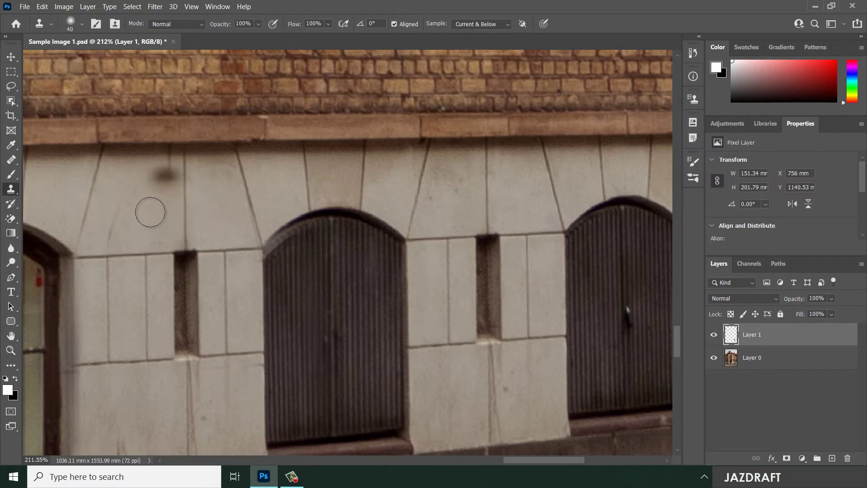
key(ctrl+z)
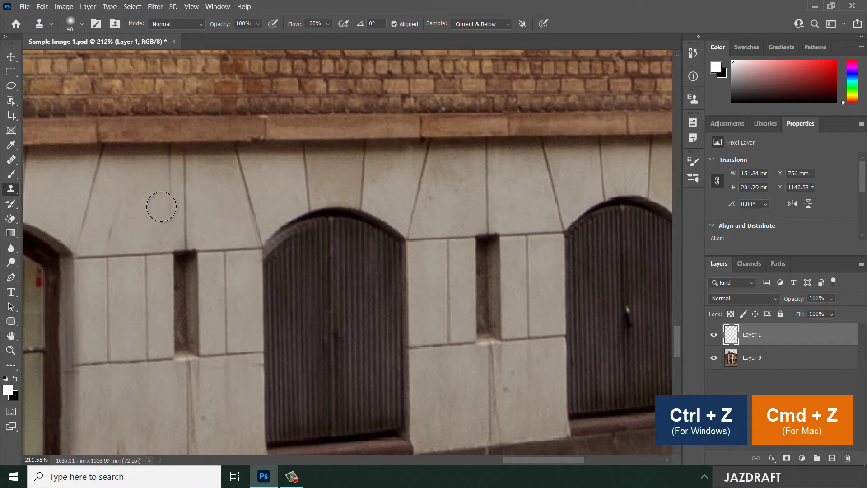
drag(161, 204, 163, 173)
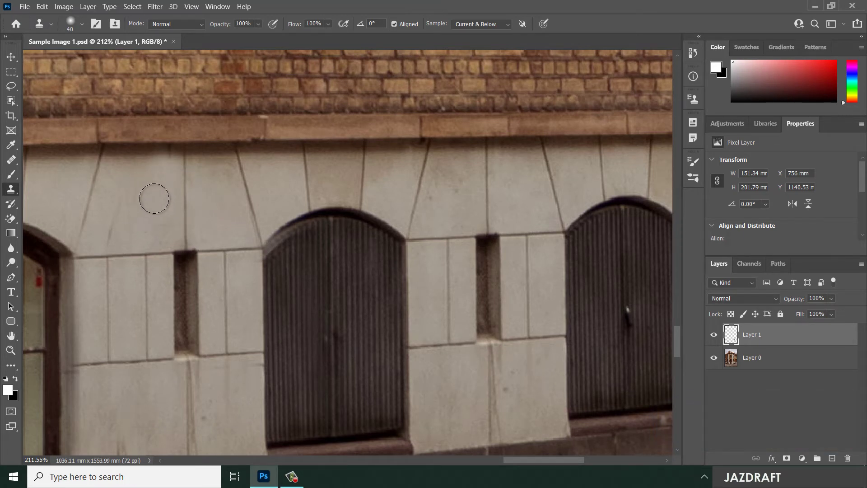
alt+click(140, 206)
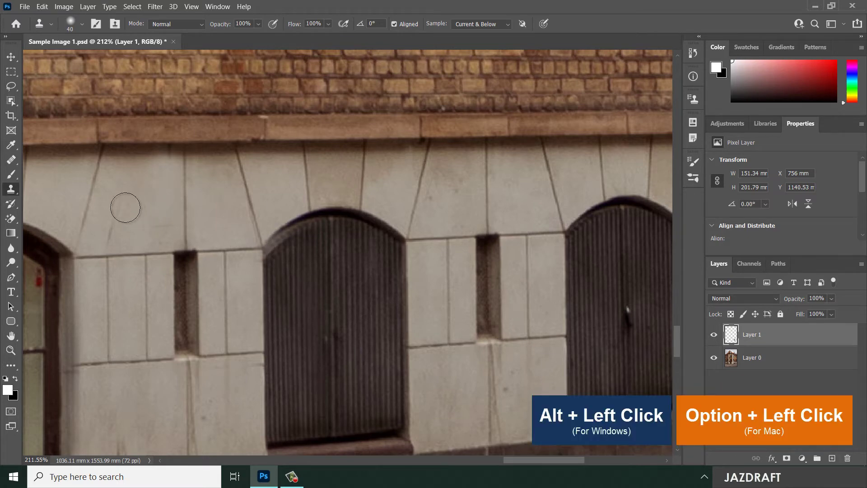
drag(120, 207, 109, 233)
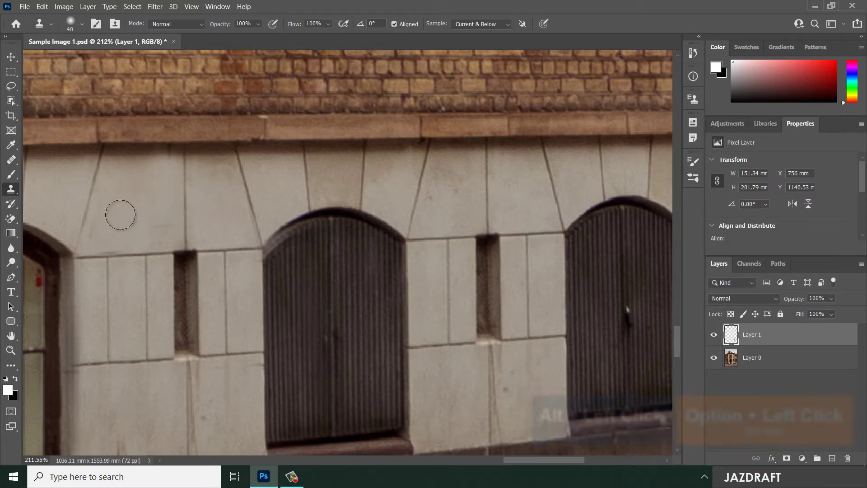
scroll(418, 243, down, 3)
scroll(419, 243, down, 5)
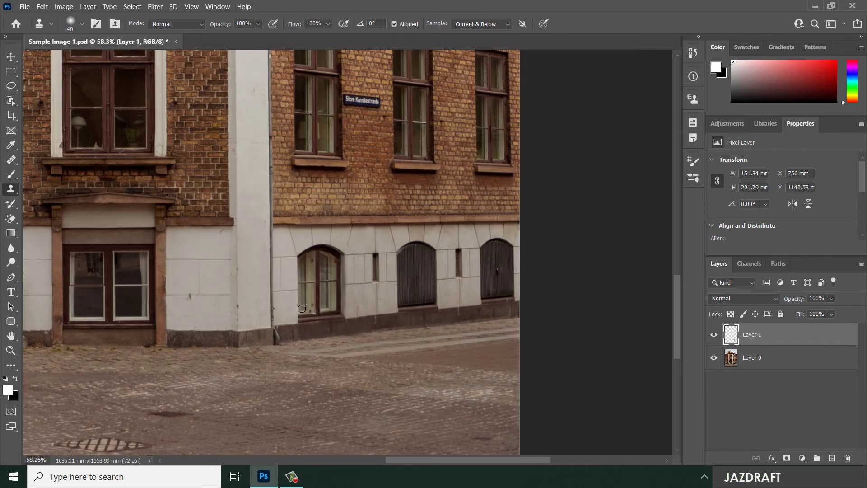
drag(301, 309, 440, 305)
drag(320, 236, 334, 276)
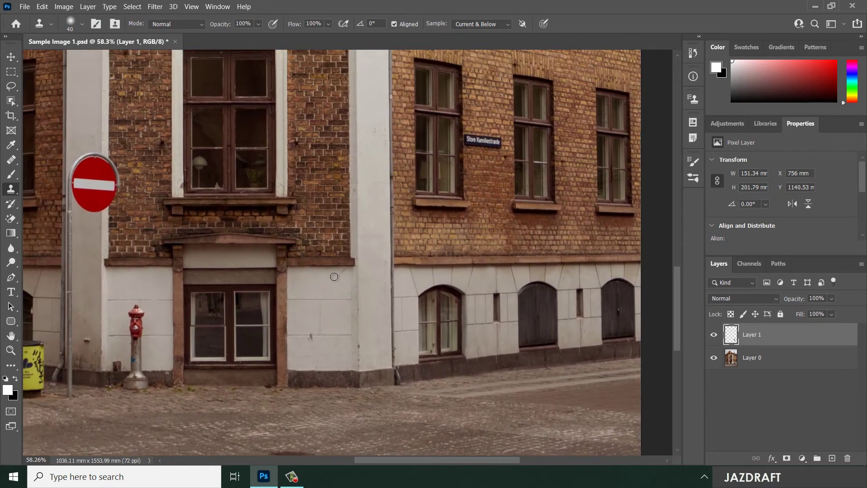
drag(260, 275, 344, 186)
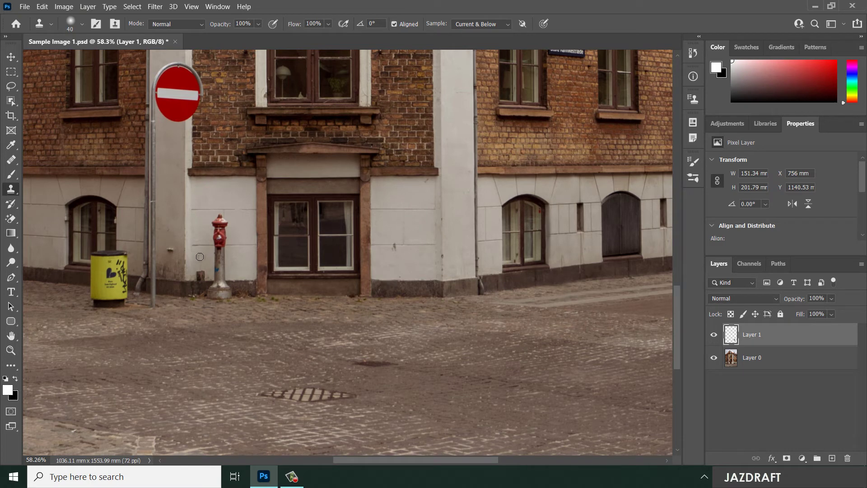
click(41, 7)
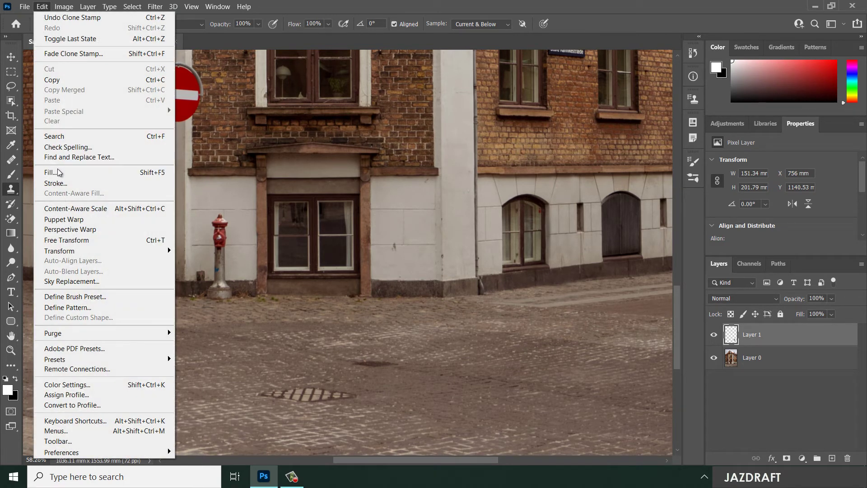
click(42, 7)
click(41, 7)
click(521, 2)
Draw a freehand Lasso selection closely around the red fire hydrant, including its metal base
click(10, 86)
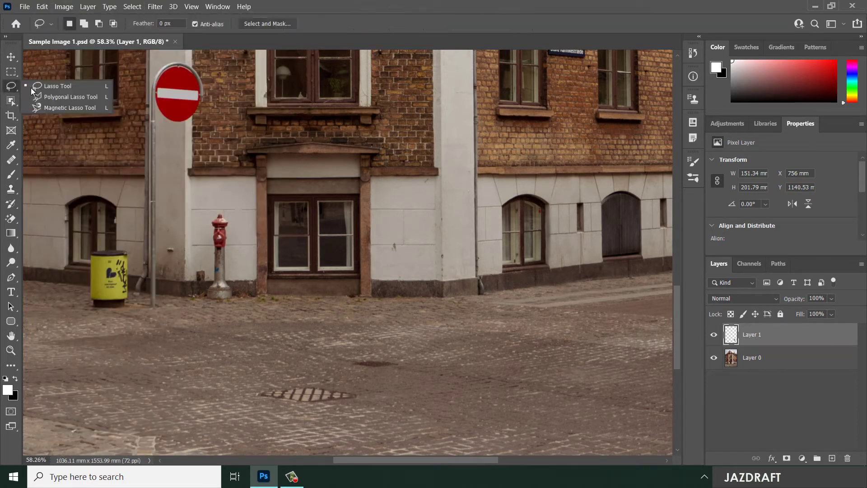
click(68, 85)
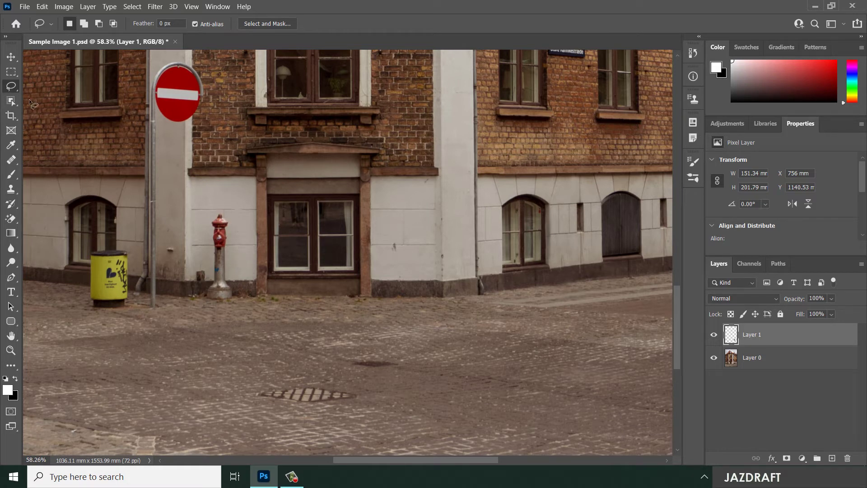
click(13, 89)
click(47, 86)
drag(216, 212, 218, 210)
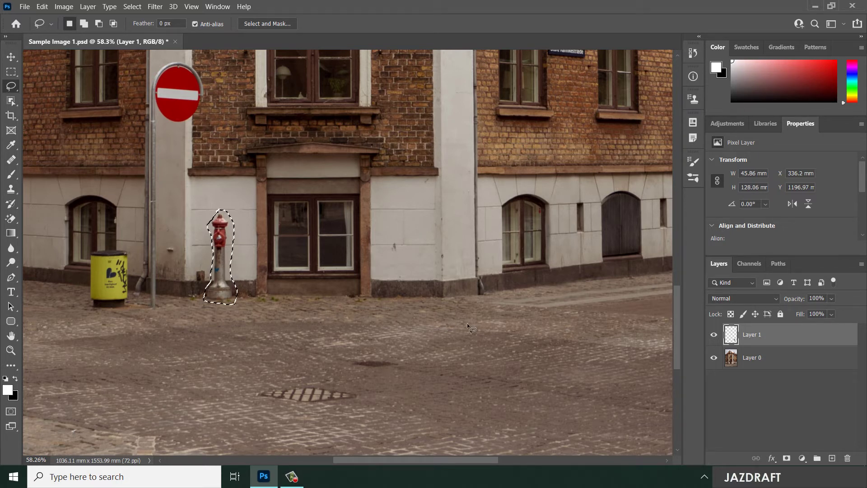
Duplicate Layer 0 within Sample Image 1.psd and hide the original layer, keeping the hydrant selection active
click(792, 363)
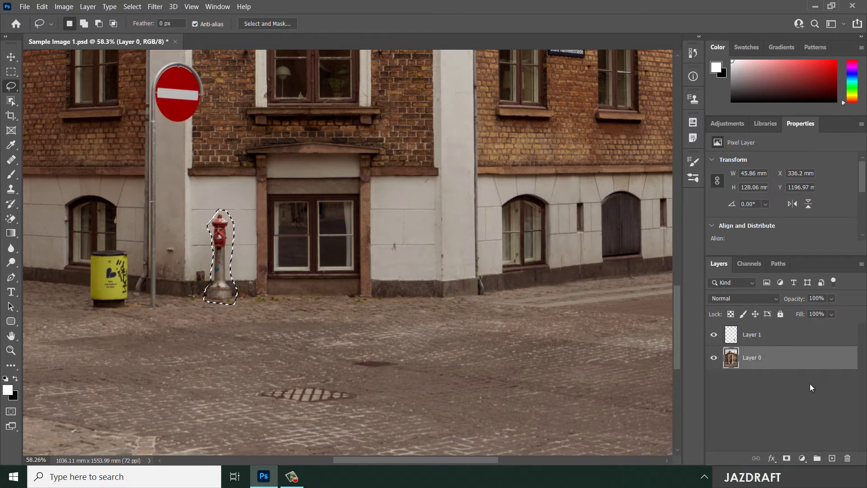
right_click(803, 370)
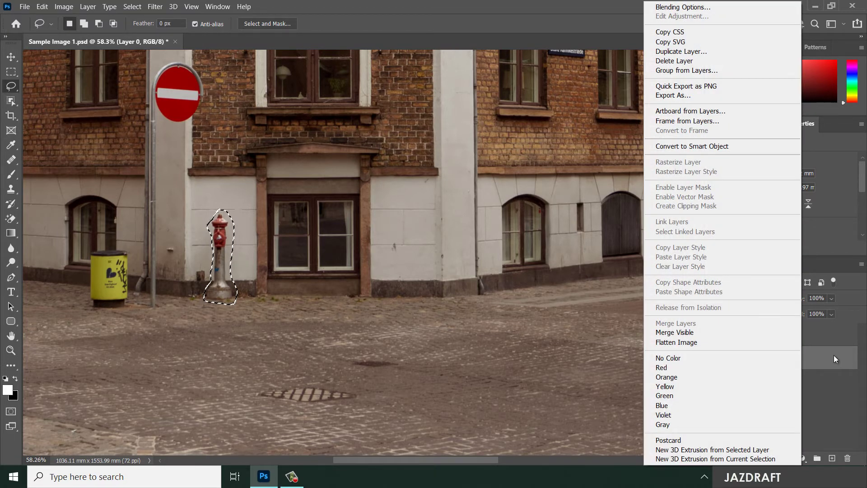
right_click(835, 358)
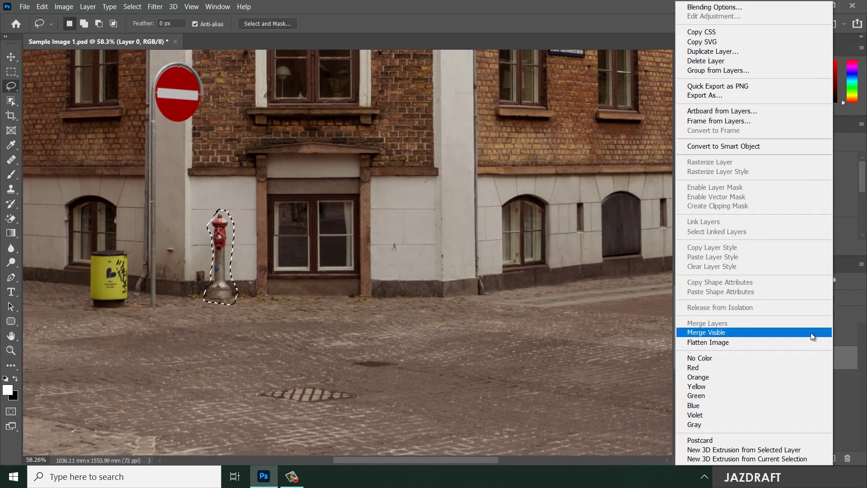
right_click(845, 353)
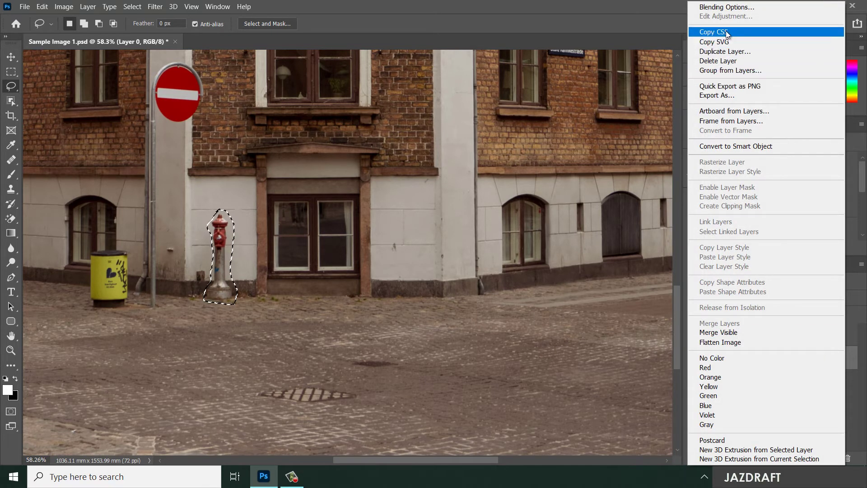
click(722, 51)
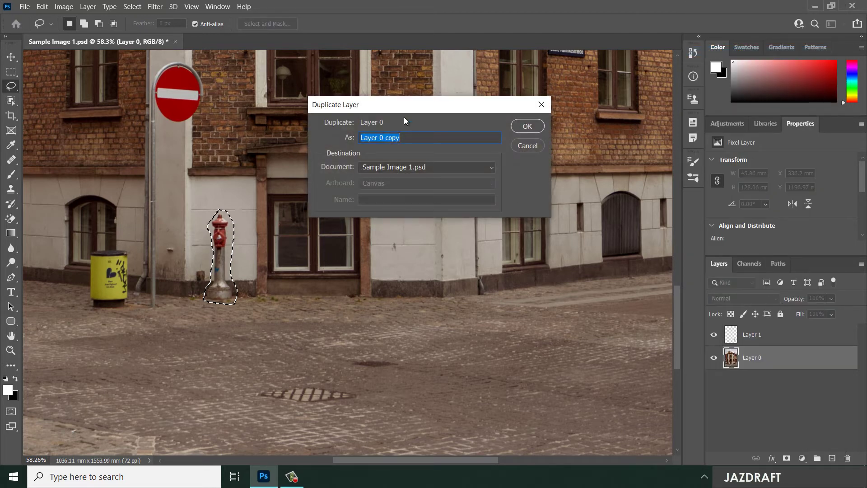
click(521, 127)
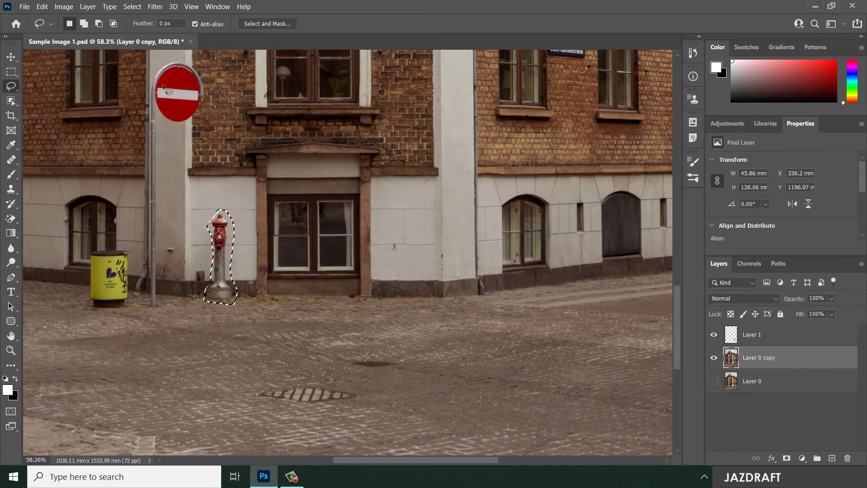
Fill the hydrant selection on the duplicated layer using Content-Aware contents, and deselect
click(42, 7)
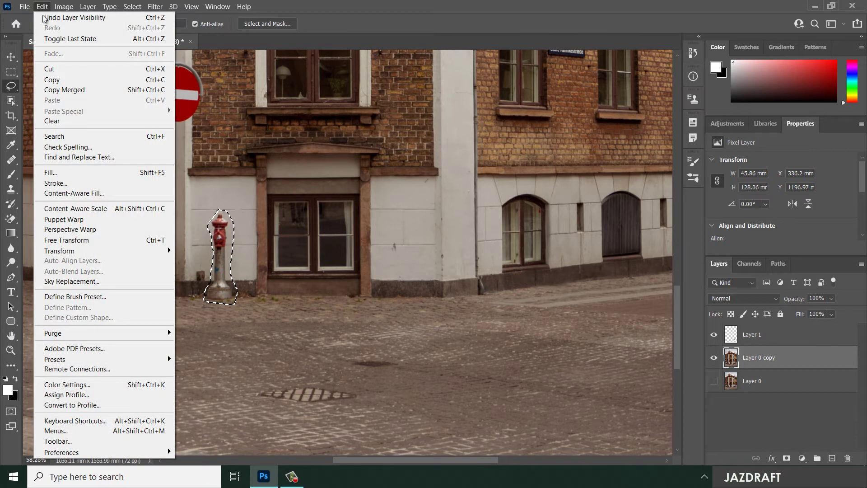
click(51, 173)
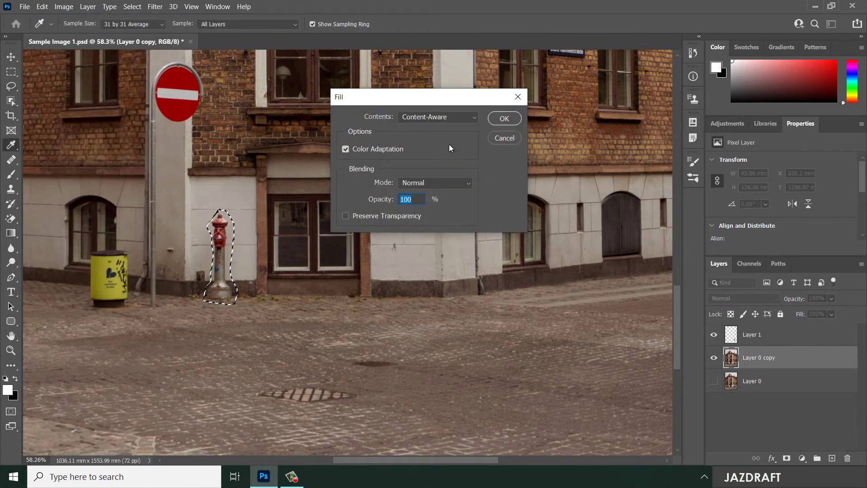
click(447, 117)
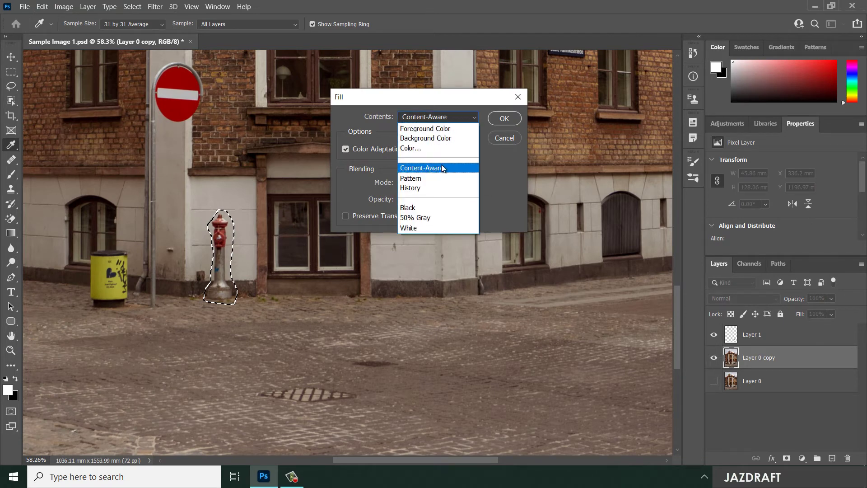
click(442, 168)
click(505, 118)
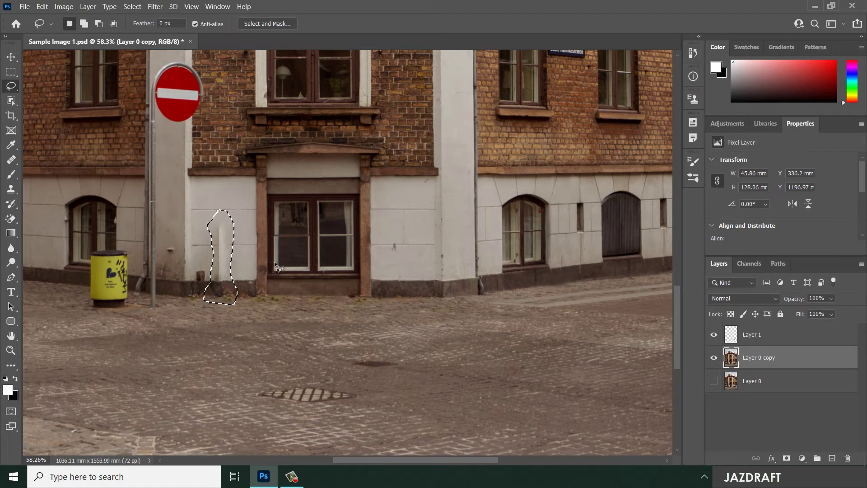
key(ctrl+d)
With a 60 px Clone Stamp brush, clone the lower horizontal wall joint and clean plaster over the gap and white streak left by the hydrant
scroll(228, 251, up, 5)
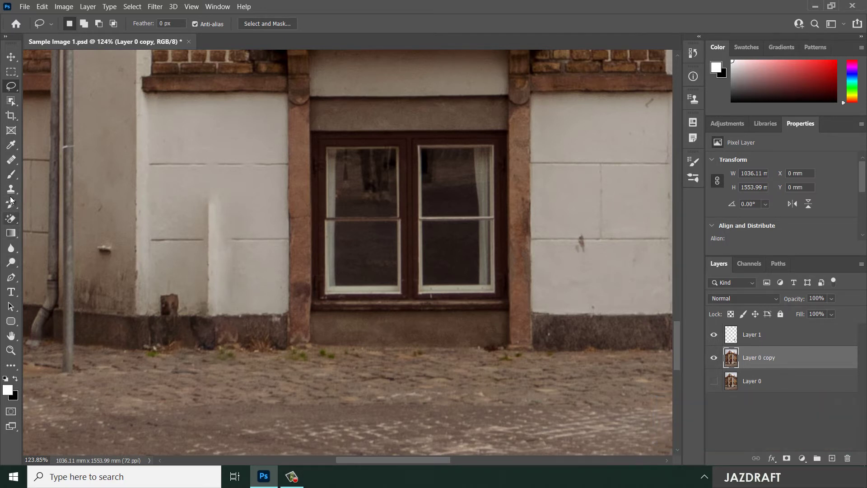
drag(11, 189, 71, 201)
click(70, 189)
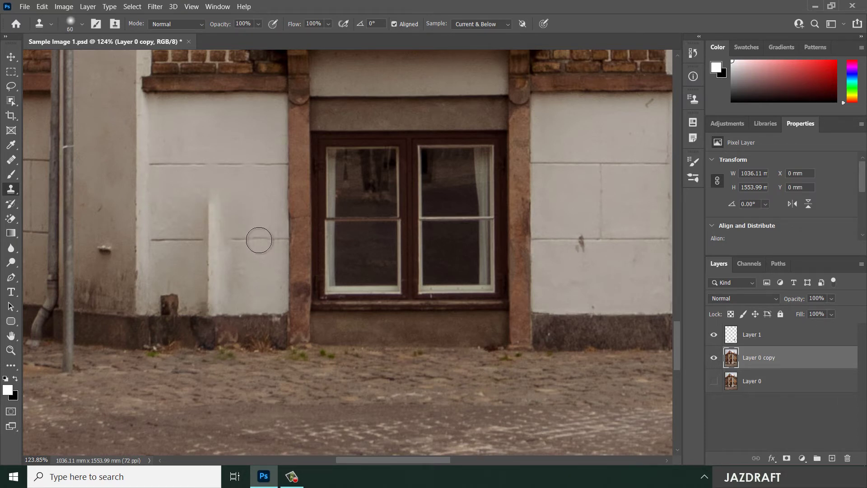
alt+click(259, 240)
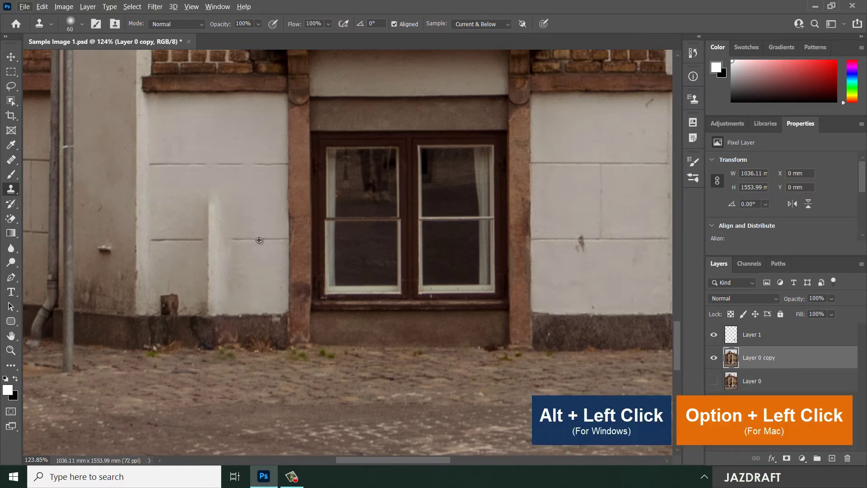
click(212, 240)
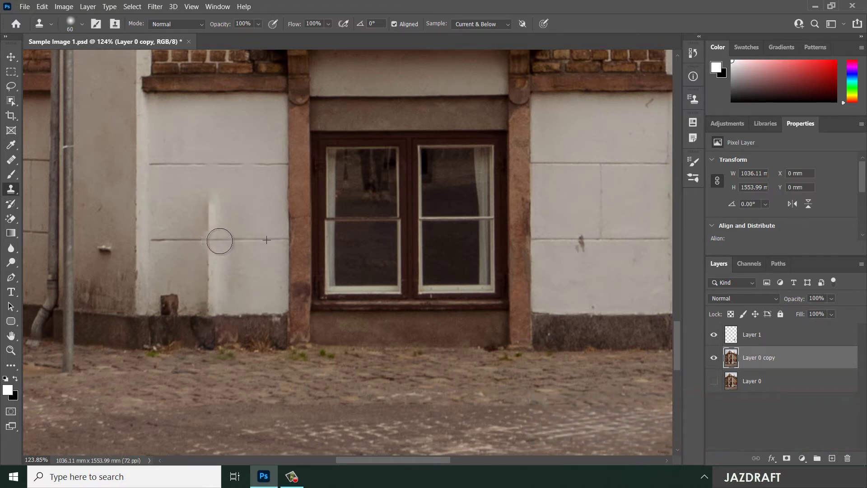
mouse_move(220, 240)
mouse_down()
mouse_move(214, 207)
mouse_move(213, 286)
mouse_move(202, 271)
mouse_move(231, 284)
mouse_move(194, 253)
mouse_up()
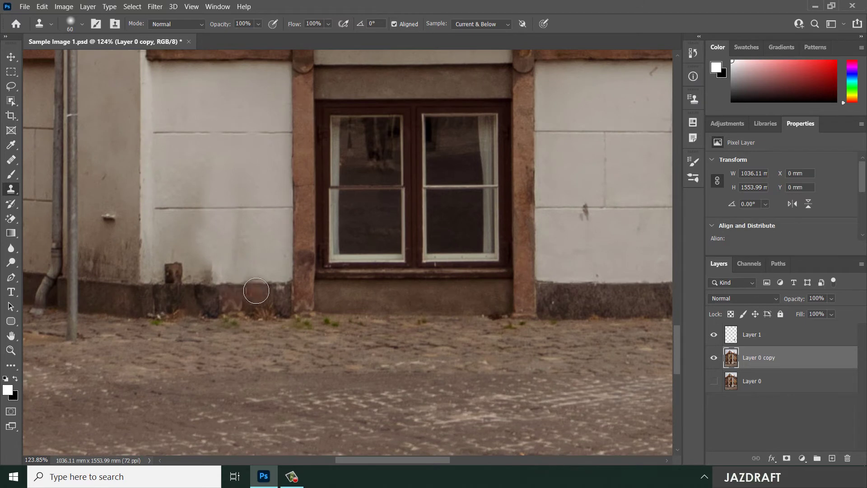
Enlarge the clone brush to 80 px and clone the plinth's upper edge and nearby wall over the uneven patch where the hydrant stood
key(bracketright)
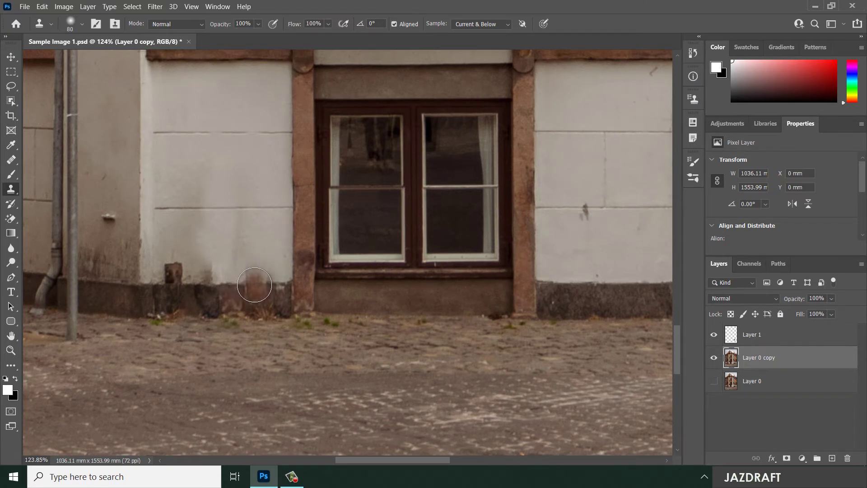
alt+click(255, 284)
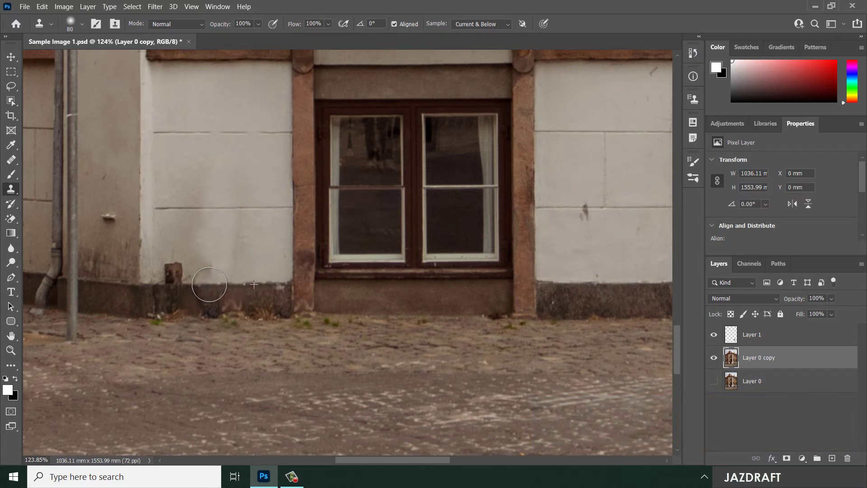
mouse_move(208, 285)
mouse_down()
mouse_move(213, 255)
mouse_move(219, 267)
mouse_move(238, 249)
mouse_move(223, 297)
mouse_move(211, 282)
mouse_move(213, 233)
mouse_up()
key(ctrl+z)
drag(230, 264, 237, 271)
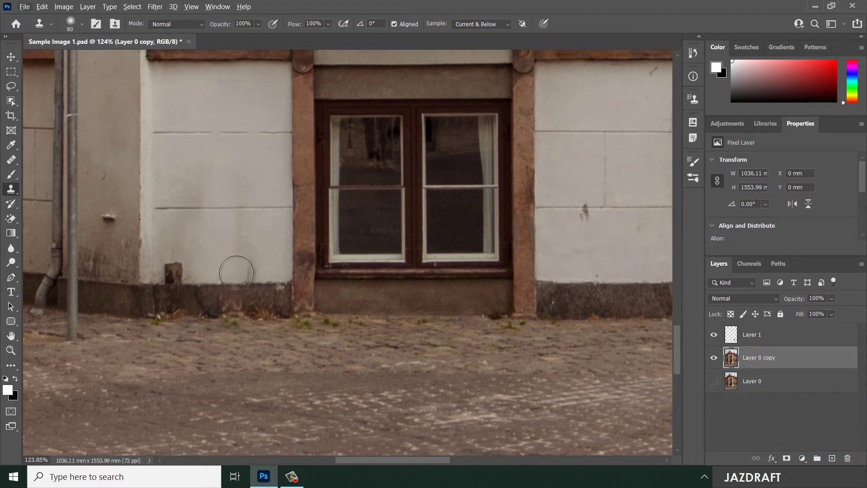
Draw a freehand Lasso selection around the yellow trash bin in front of the arched window
scroll(241, 266, down, 8)
scroll(357, 343, up, 3)
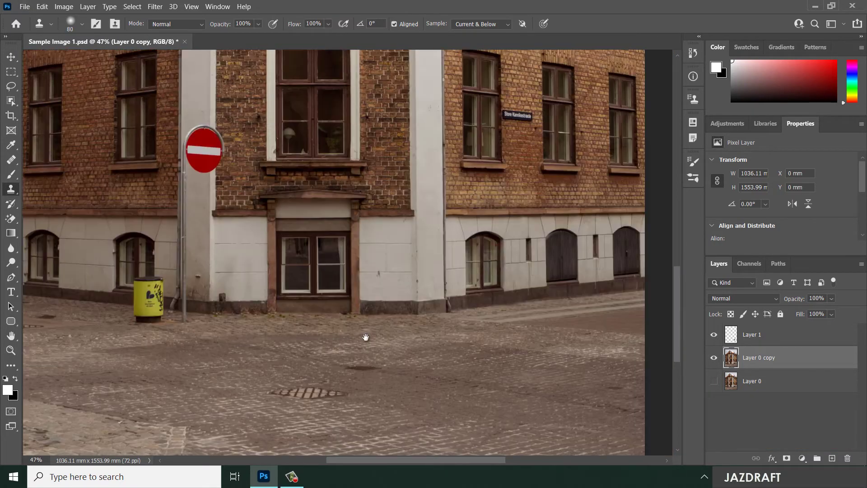
scroll(167, 334, up, 2)
scroll(189, 328, up, 1)
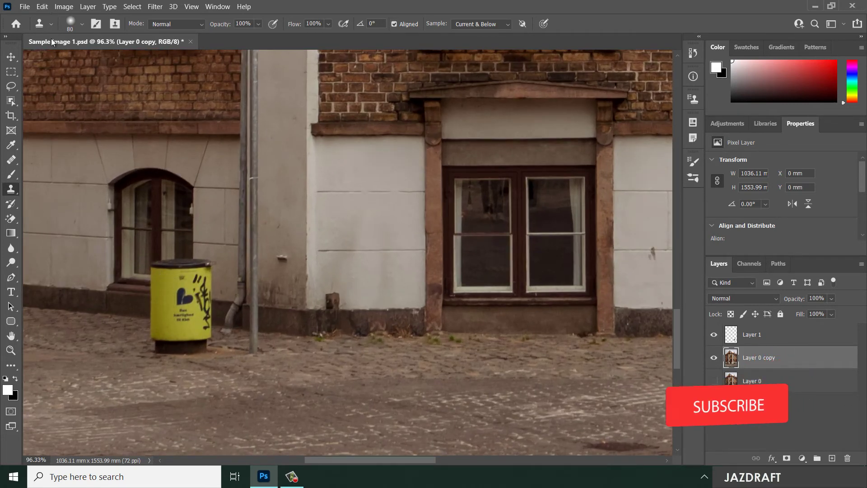
click(12, 85)
click(65, 90)
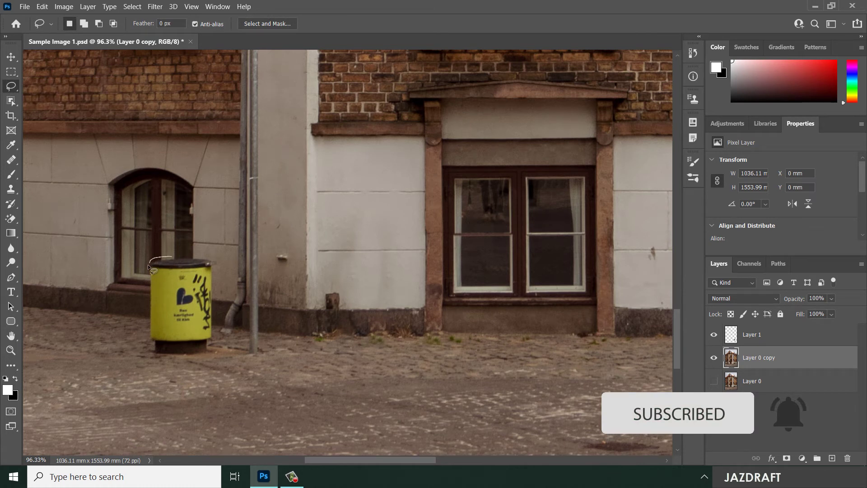
drag(149, 267, 149, 293)
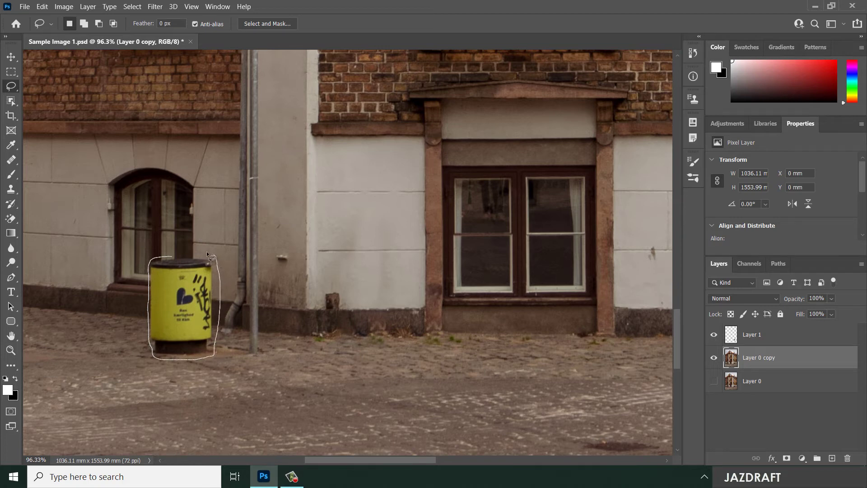
drag(174, 257, 176, 259)
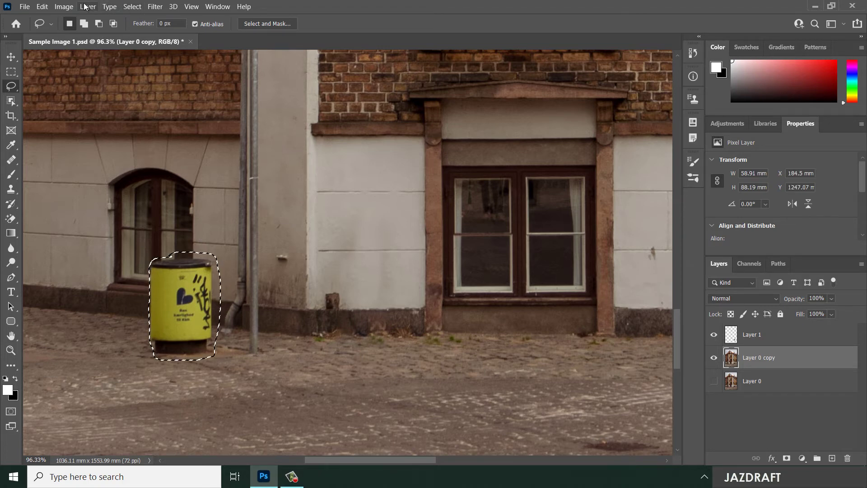
Fill the trash bin selection using Content-Aware contents, and deselect
click(42, 7)
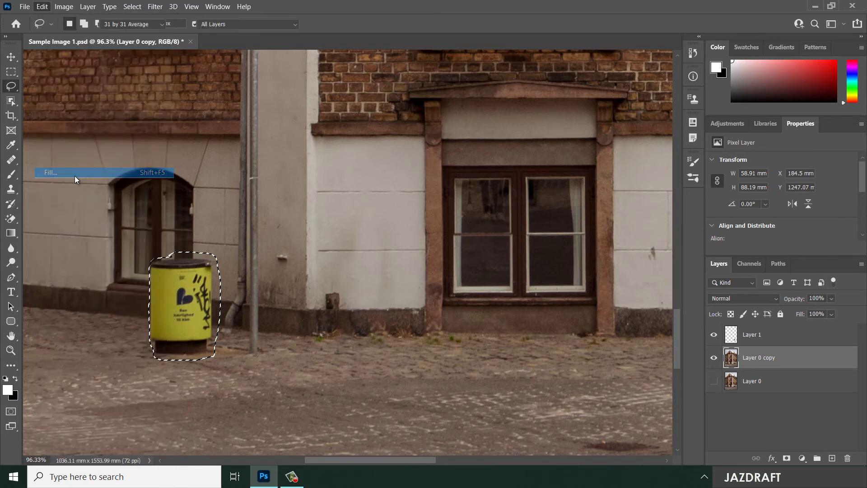
click(64, 173)
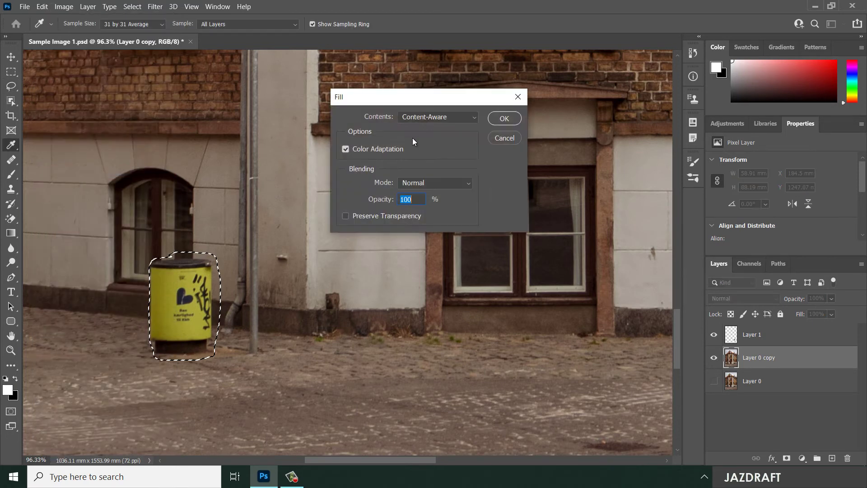
click(503, 118)
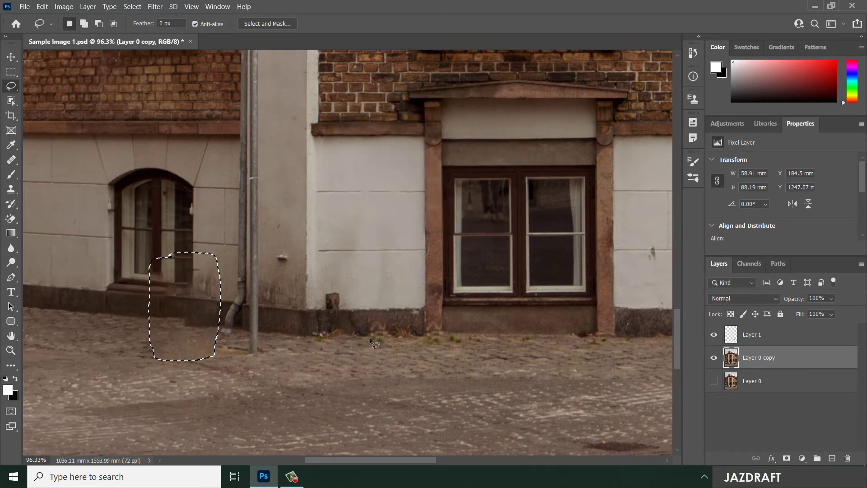
key(ctrl+d)
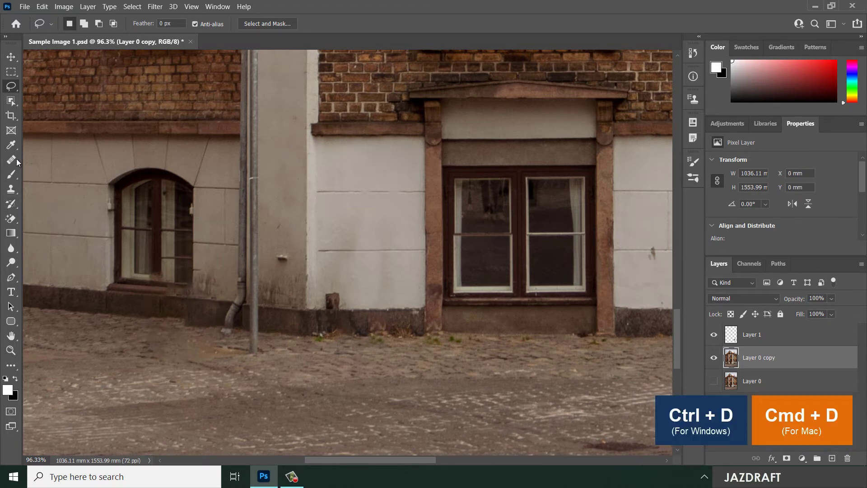
With the Clone Stamp tool at 80 px, clone dark plinth stone over the smeared area below the arched window where the trash bin stood
right_click(7, 193)
click(74, 196)
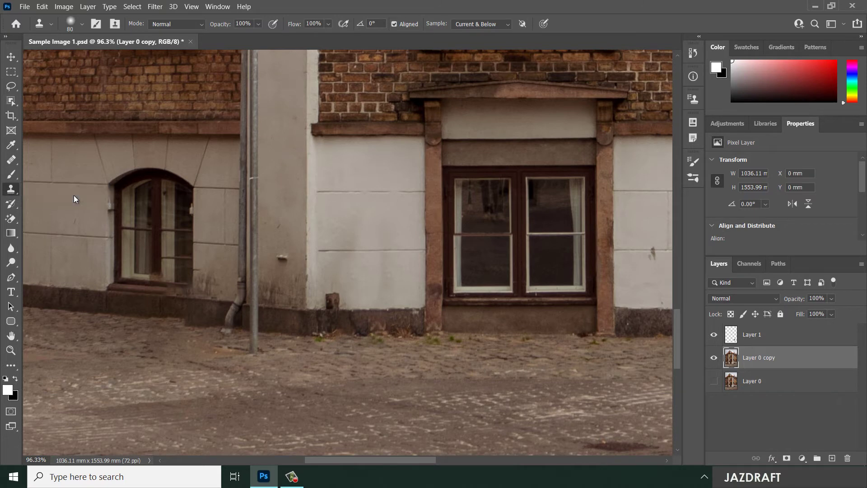
right_click(11, 190)
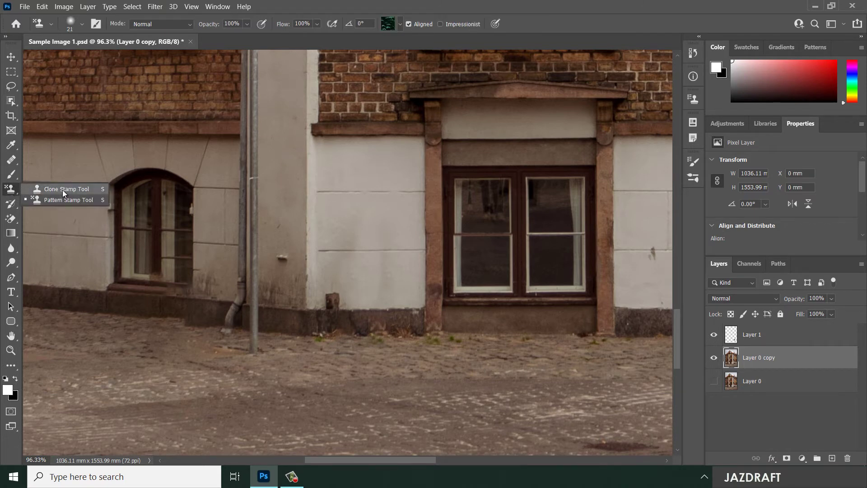
click(62, 189)
scroll(189, 316, up, 5)
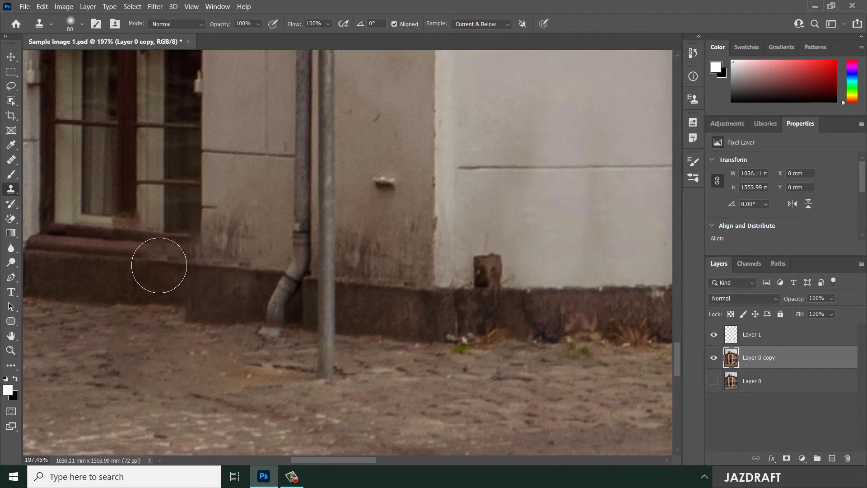
mouse_move(159, 262)
mouse_down()
mouse_move(164, 301)
mouse_move(183, 305)
mouse_move(123, 300)
mouse_move(172, 302)
mouse_move(221, 323)
mouse_move(278, 308)
mouse_move(273, 298)
mouse_move(258, 324)
mouse_move(283, 306)
mouse_up()
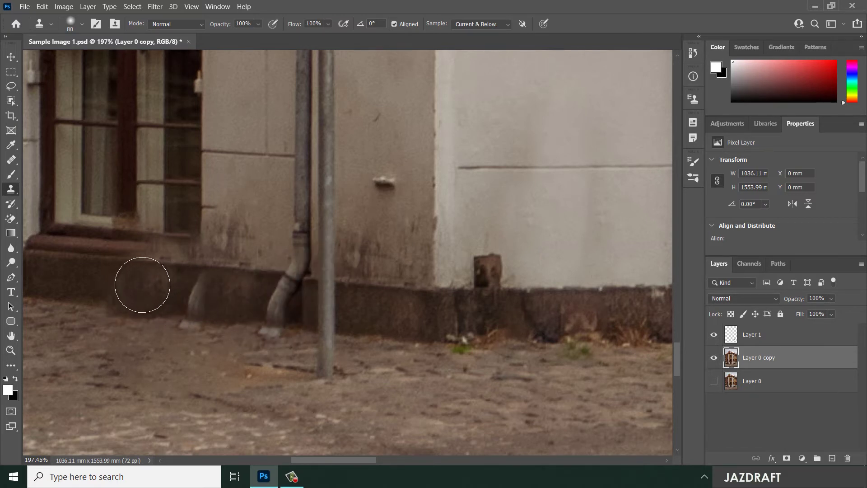
drag(113, 281, 82, 276)
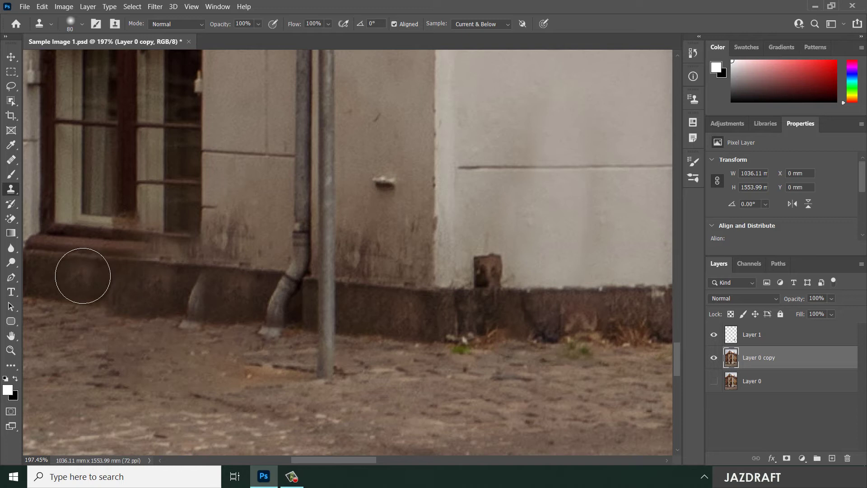
alt+click(83, 276)
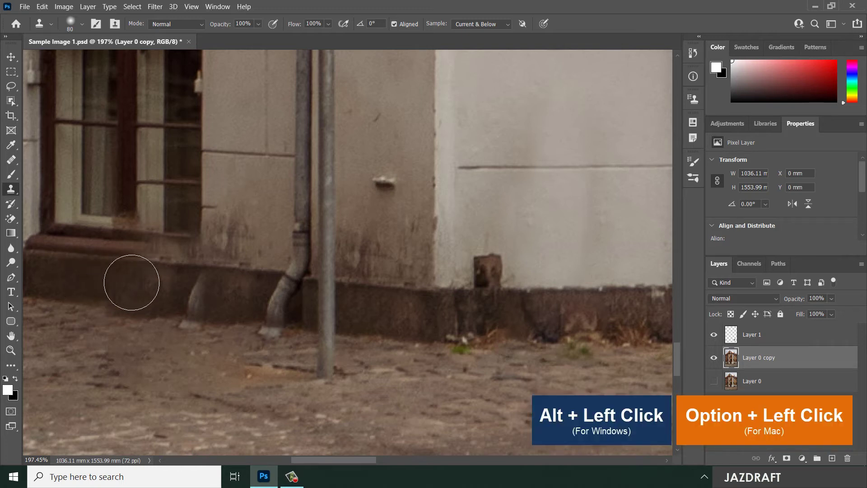
mouse_move(147, 281)
mouse_down()
mouse_move(201, 295)
mouse_move(166, 287)
mouse_move(184, 290)
mouse_up()
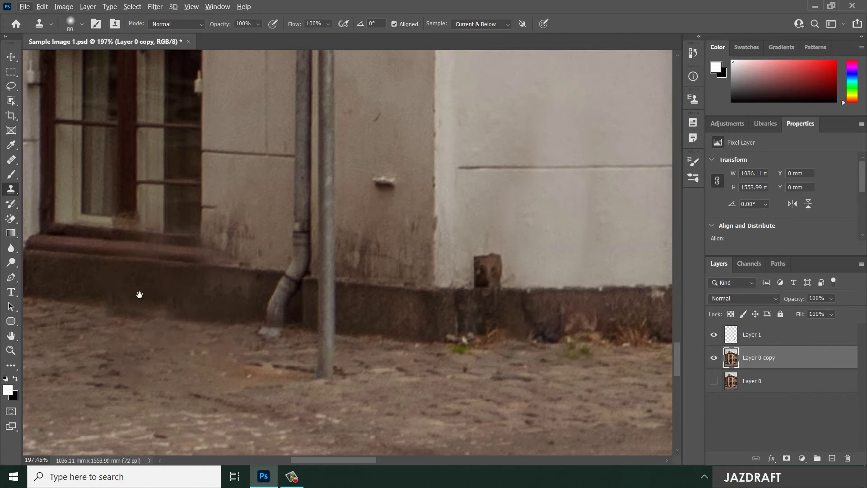
Sample the intact end of the arched window's sill, flip the clone source horizontally, and clone it over the sill's smeared end near the drainpipe
drag(139, 294, 294, 316)
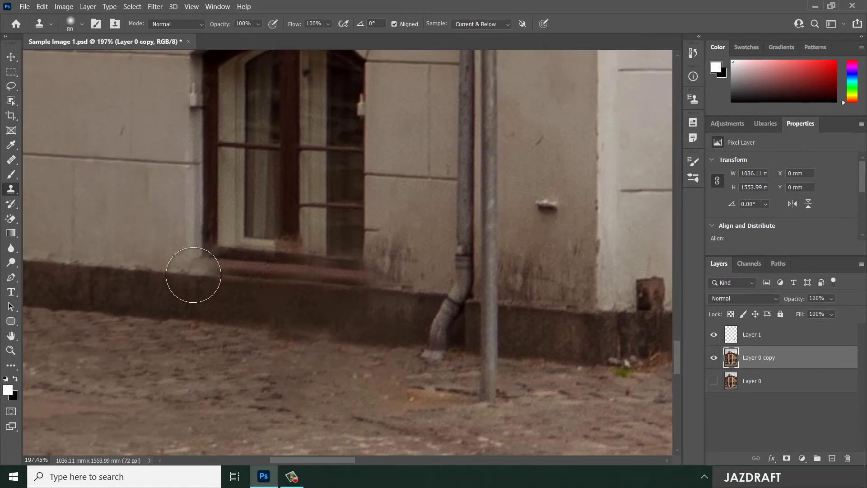
click(184, 272)
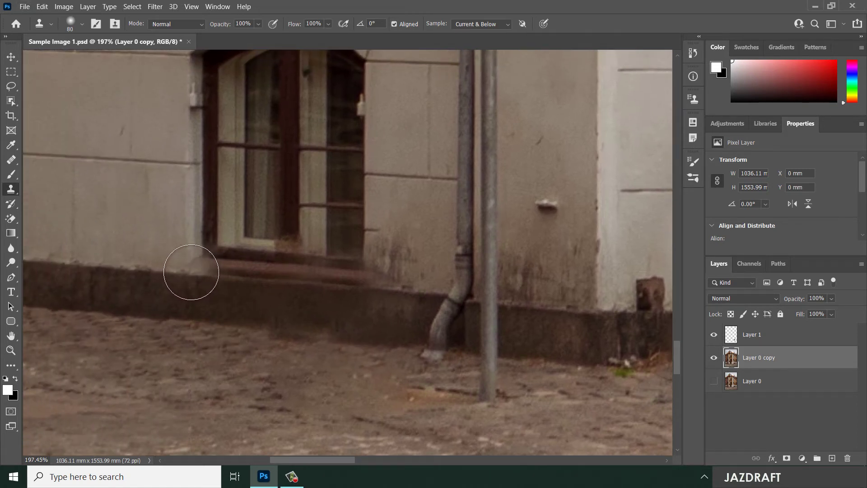
key(ctrl+alt+z)
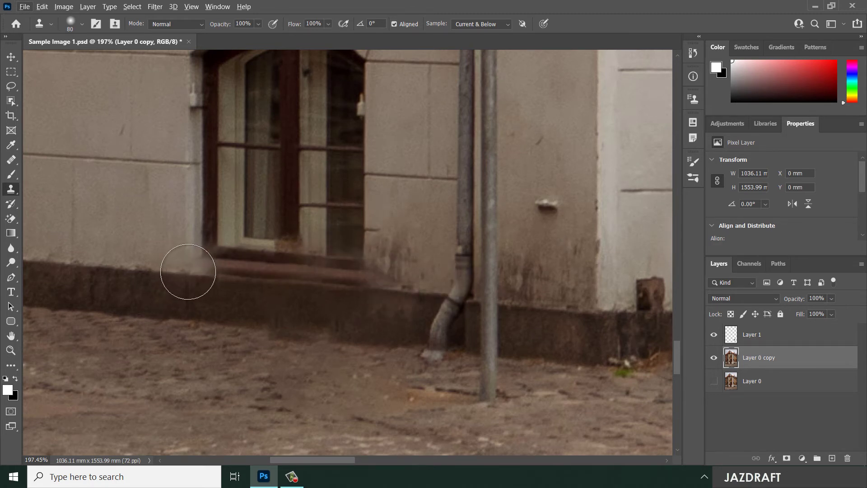
alt+click(192, 270)
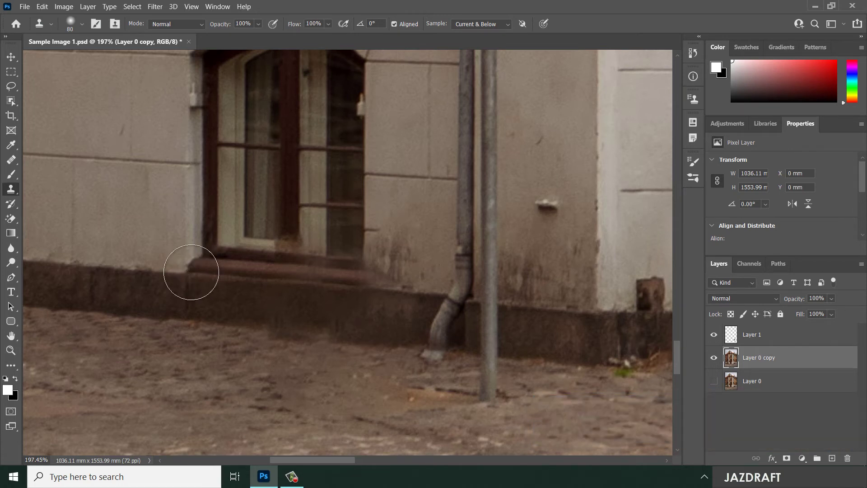
click(212, 7)
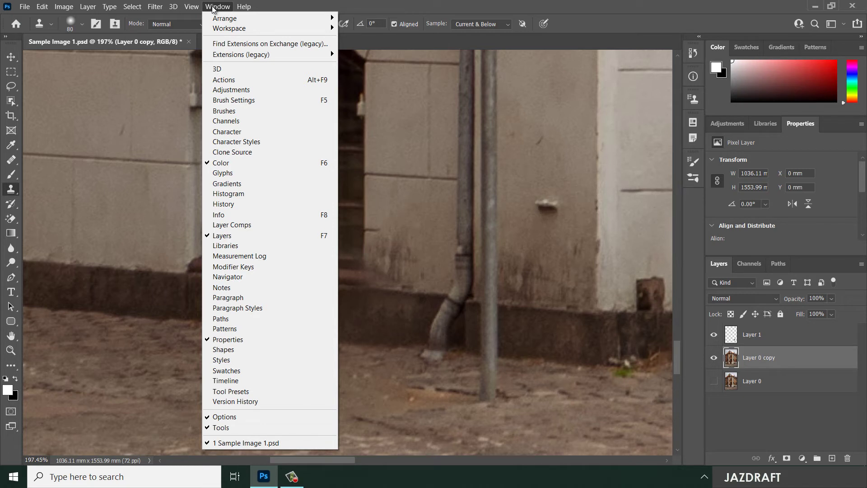
click(232, 152)
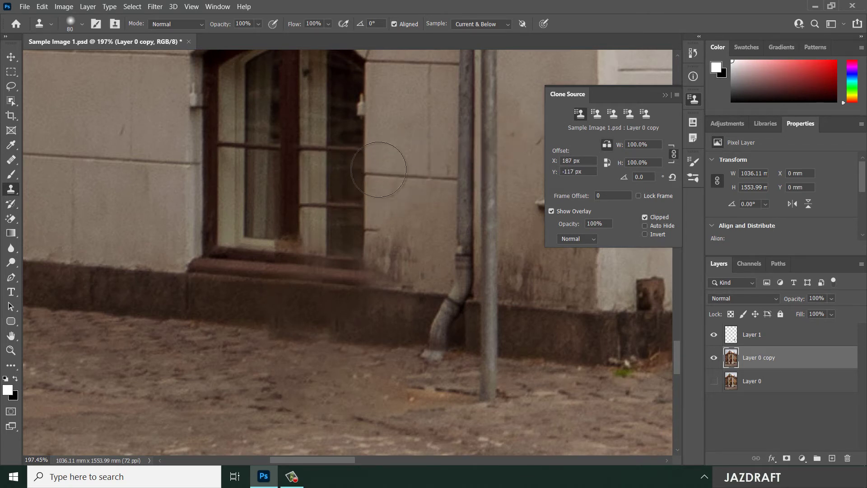
mouse_move(379, 170)
mouse_down()
mouse_move(410, 193)
mouse_move(410, 226)
mouse_move(378, 309)
mouse_move(381, 285)
mouse_up()
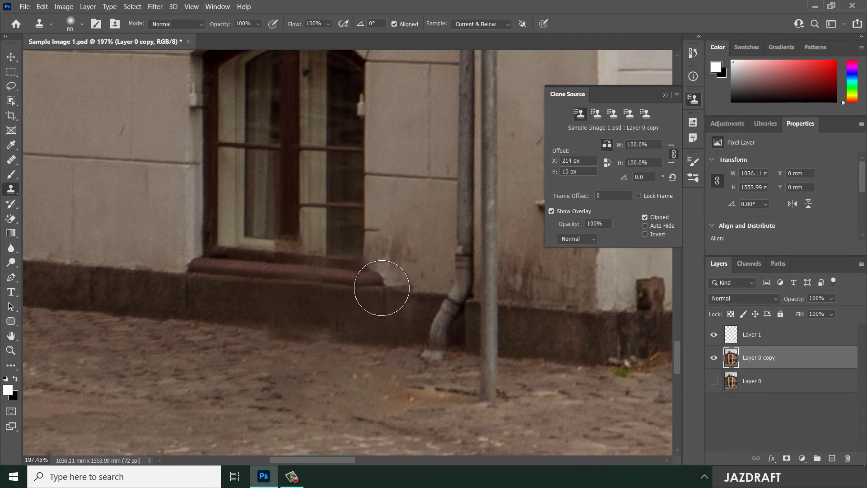
click(382, 287)
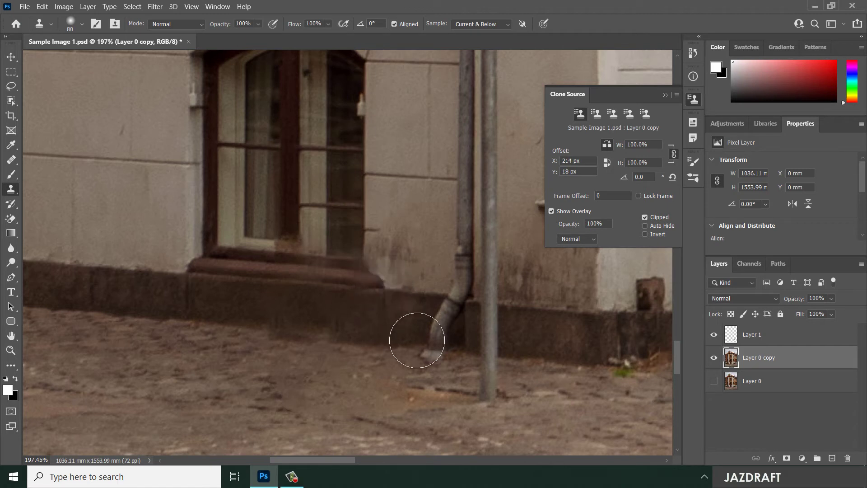
Undo the clone strokes that reach the drainpipe, re-clone the sill's end corner, and close the Clone Source settings
click(445, 356)
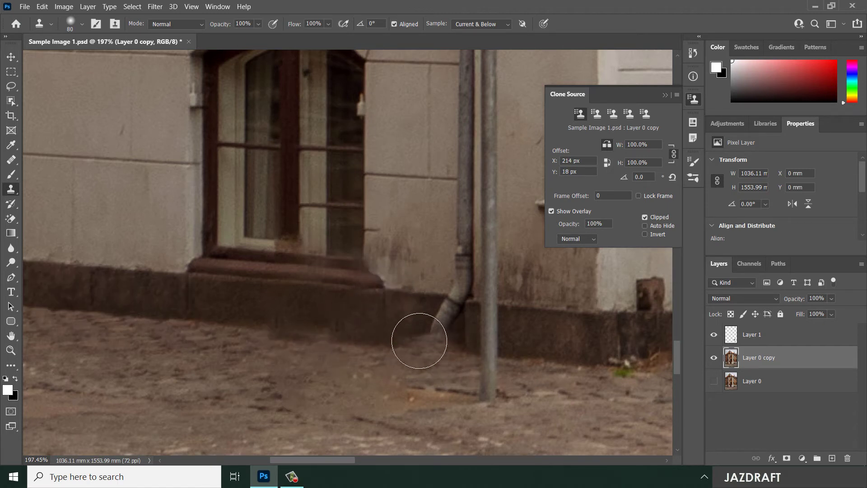
key(ctrl+z)
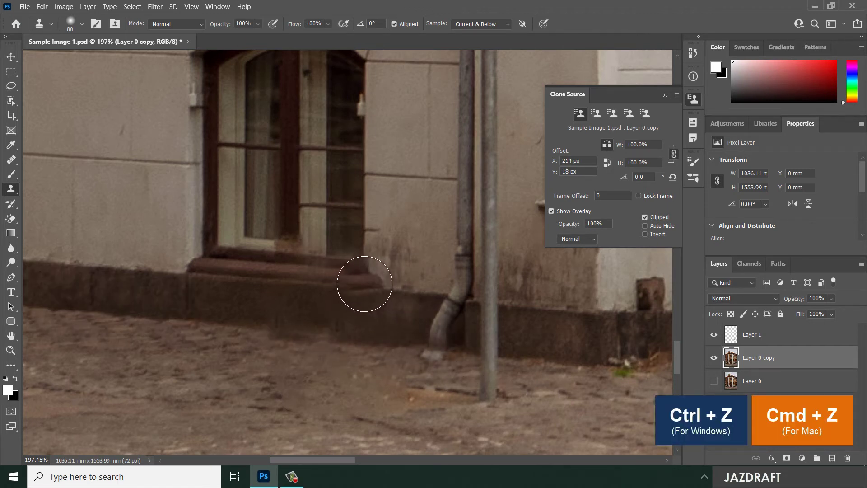
mouse_move(365, 284)
mouse_down()
mouse_move(392, 289)
mouse_move(374, 287)
mouse_up()
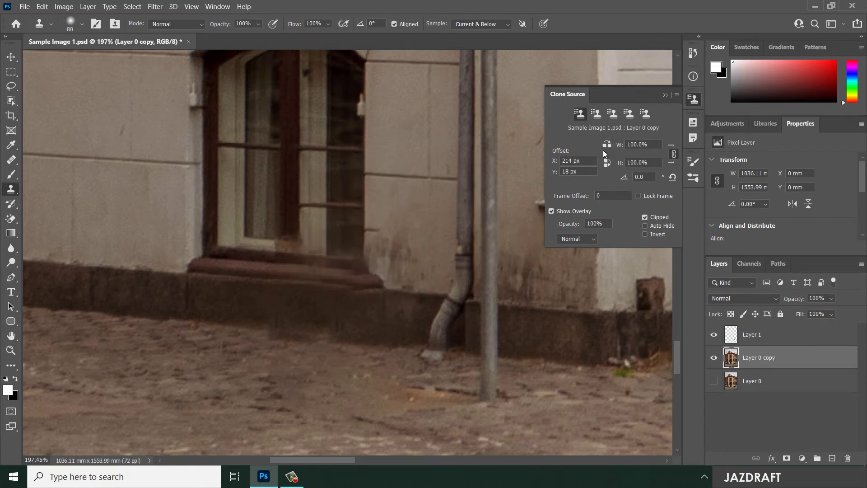
click(665, 95)
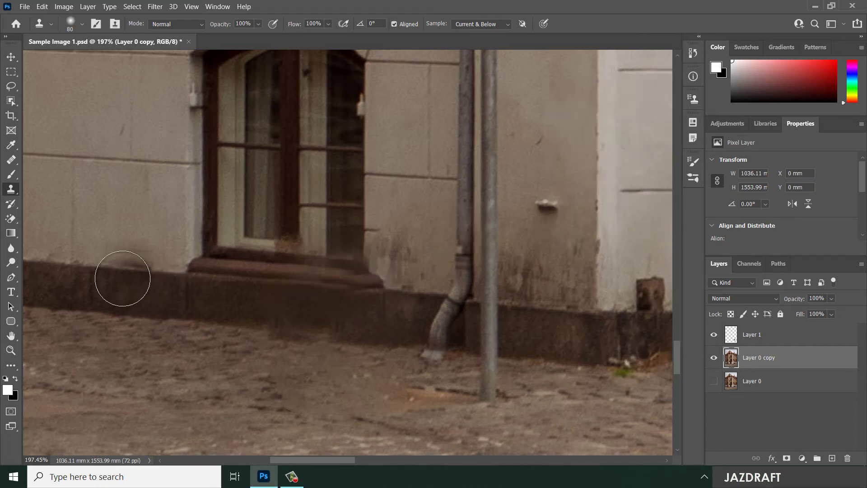
Undo the plinth clone under the sill, reduce the brush to 45 px, and clone the sill's lower edge toward its rebuilt end
alt+click(123, 275)
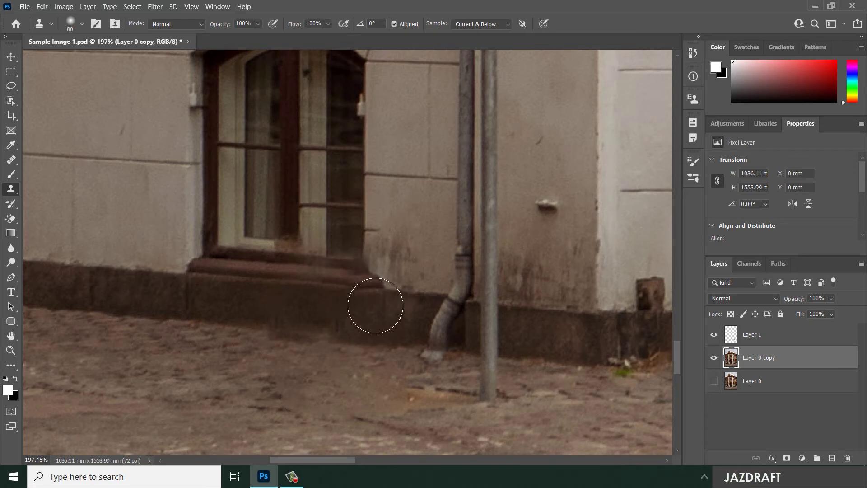
key(ctrl+z)
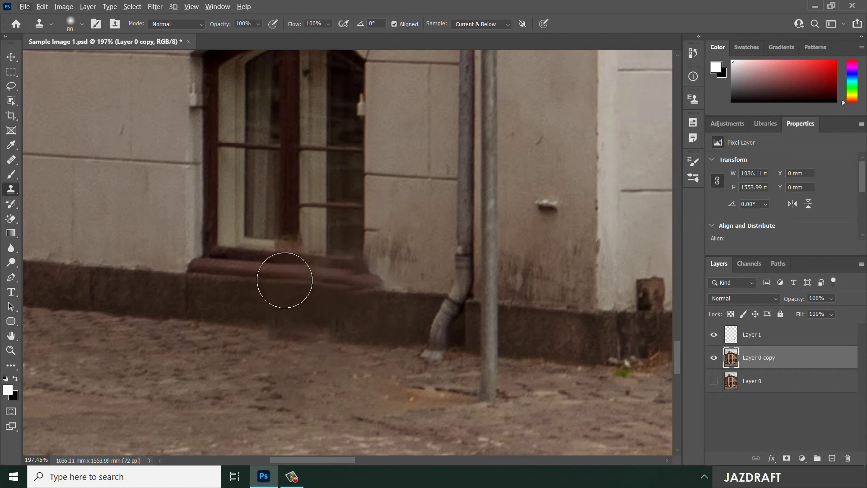
key(bracketleft)
key(bracketleft)
key(bracketleft)
key(bracketleft)
alt+click(285, 283)
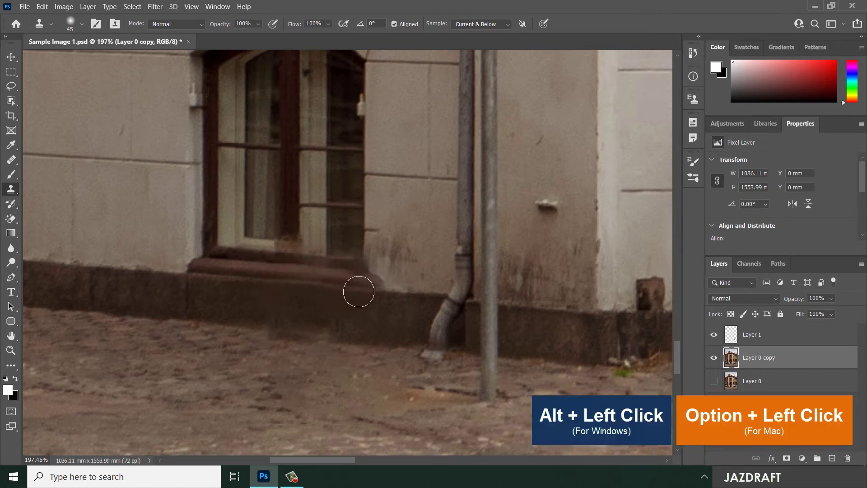
Examine the retouched ground floor in context, and inspect the upper facade, roof and dormers
scroll(374, 315, down, 6)
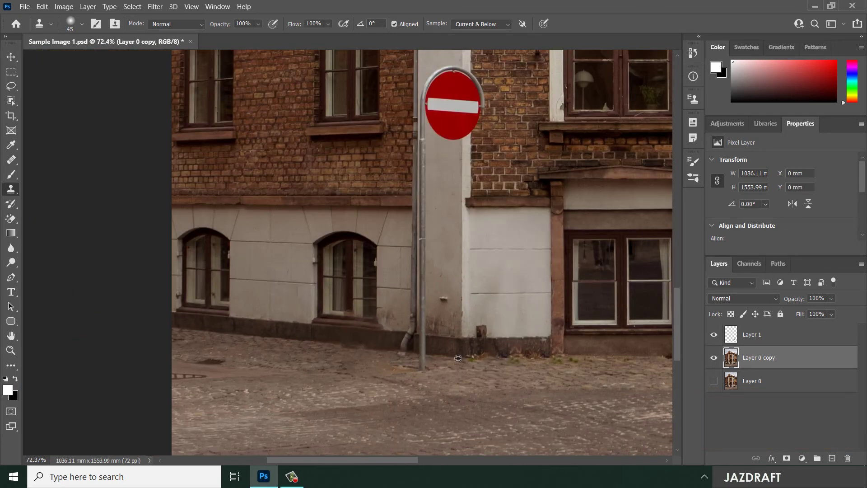
scroll(469, 335, down, 4)
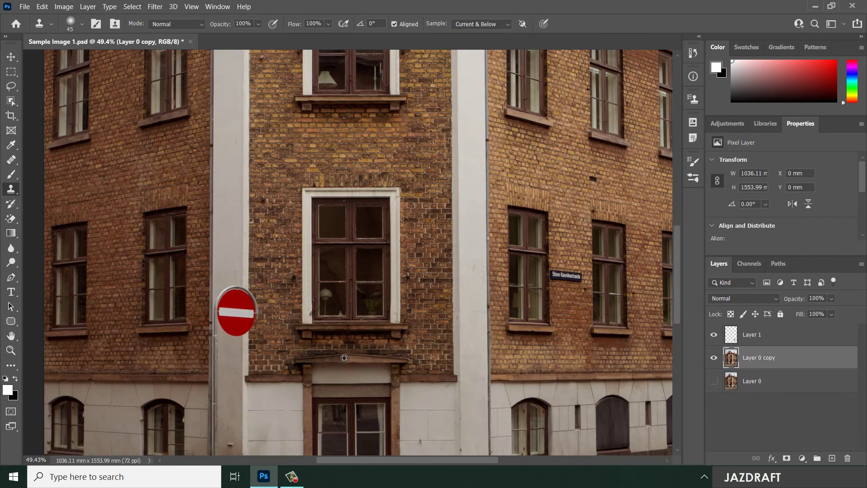
scroll(344, 358, down, 4)
drag(446, 264, 421, 372)
drag(437, 191, 425, 240)
scroll(497, 225, up, 3)
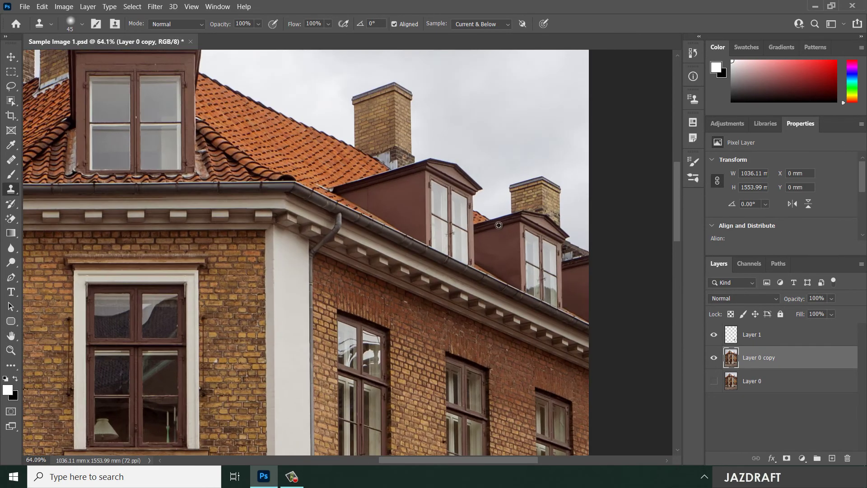
mouse_move(277, 249)
mouse_down()
mouse_move(603, 250)
mouse_move(478, 211)
mouse_move(335, 205)
mouse_up()
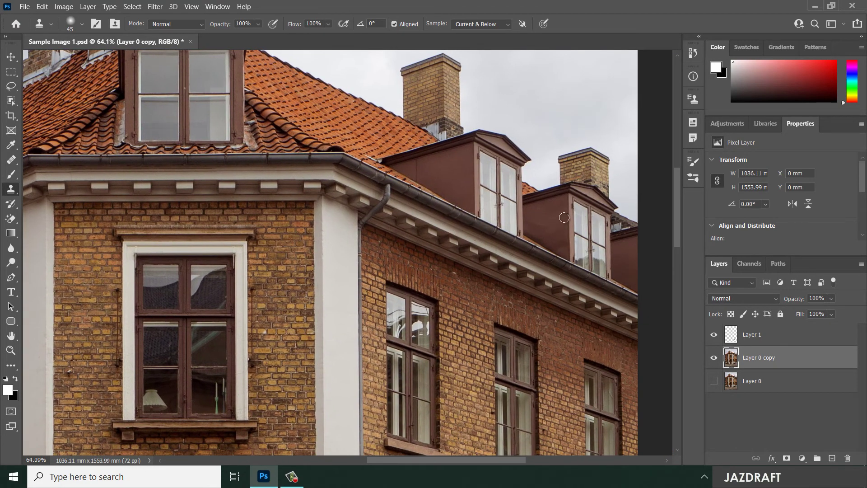
scroll(564, 217, down, 3)
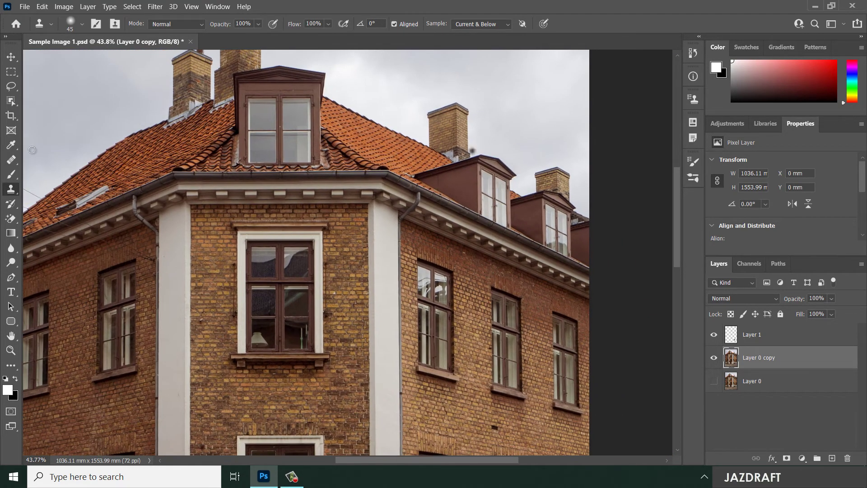
mouse_move(127, 156)
mouse_down()
mouse_move(528, 211)
mouse_move(495, 204)
mouse_up()
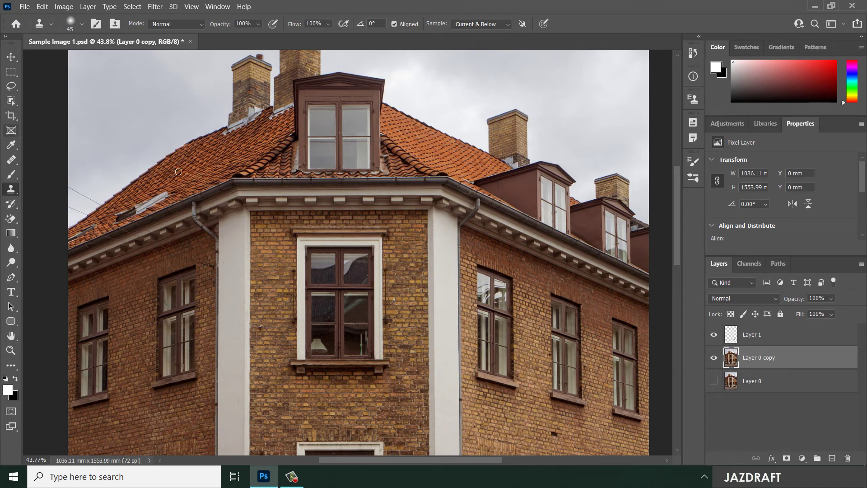
Display the Clone Source settings for the Clone Stamp tool
click(695, 99)
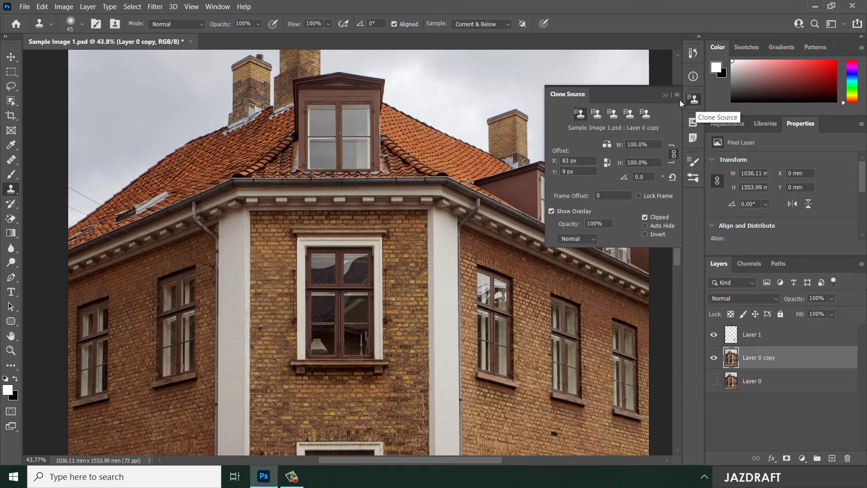
click(211, 6)
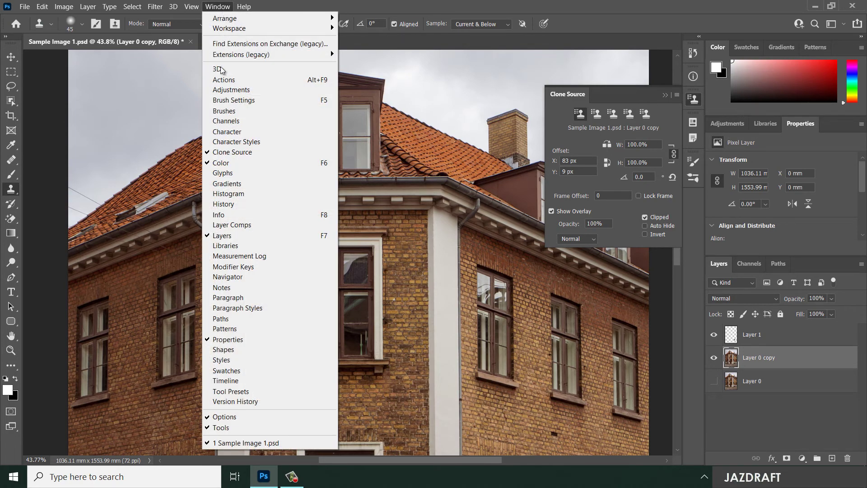
click(231, 151)
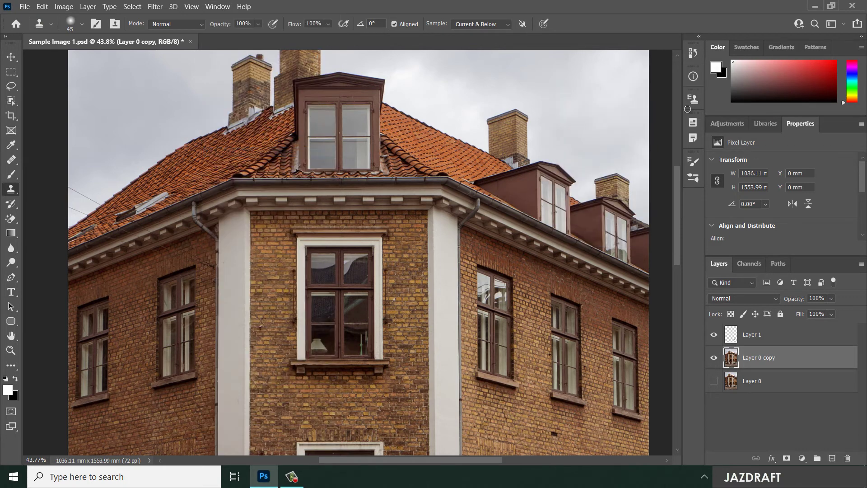
click(695, 99)
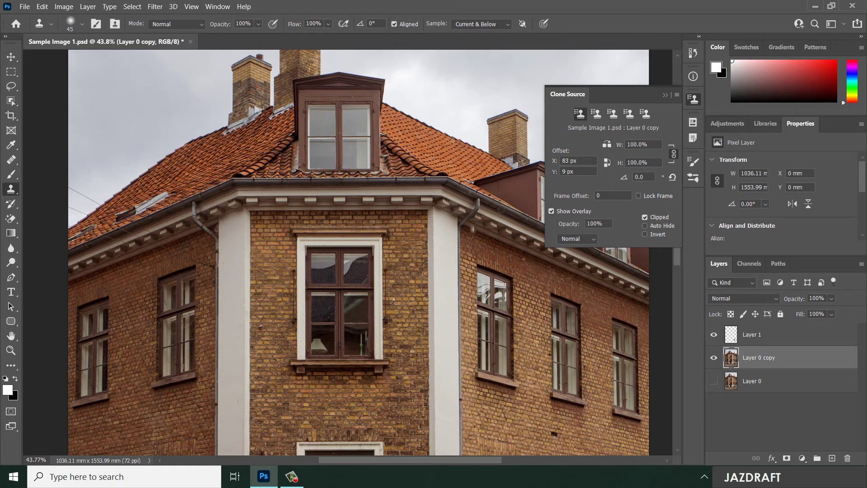
Enlarge the clone brush to 300 px, test the clone overlay on the tiled roof's edge, and turn the overlay off
drag(446, 222, 376, 200)
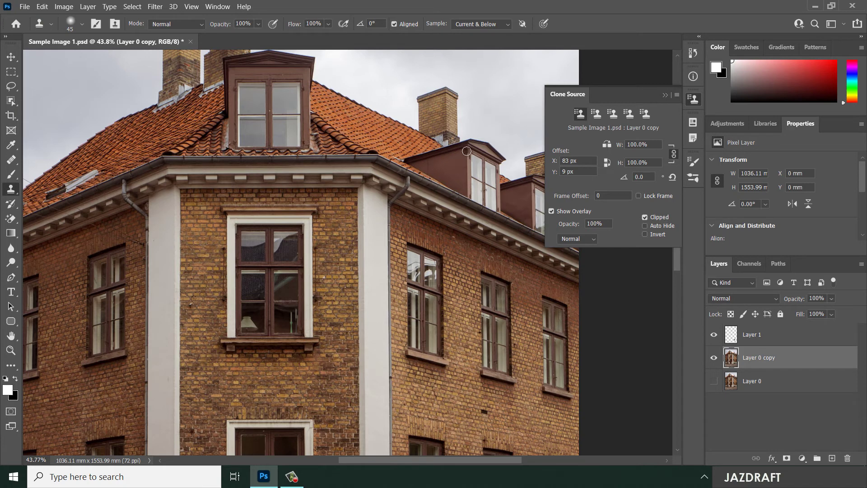
key(bracketright)
key(bracketright)
key(bracketright)
key(bracketright)
key(bracketright)
key(bracketright)
key(bracketright)
key(bracketright)
key(bracketright)
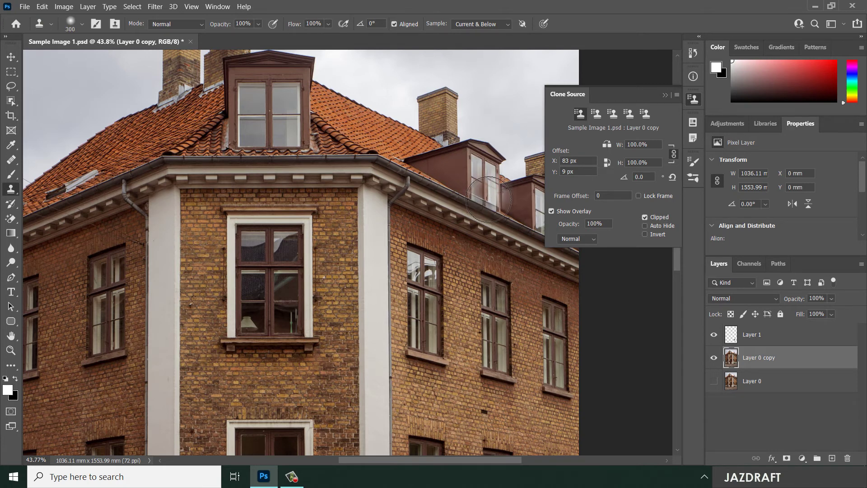
click(371, 109)
key(ctrl+z)
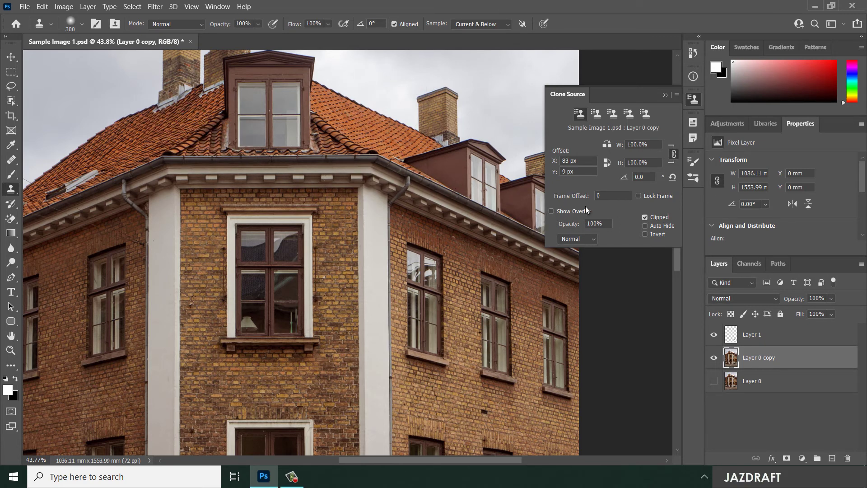
Turn on the clone overlay with the source flipped horizontally, preview the mirrored dormer over the left roof, and collapse the Clone Source settings
click(551, 212)
alt+click(495, 212)
click(403, 217)
drag(416, 203, 488, 205)
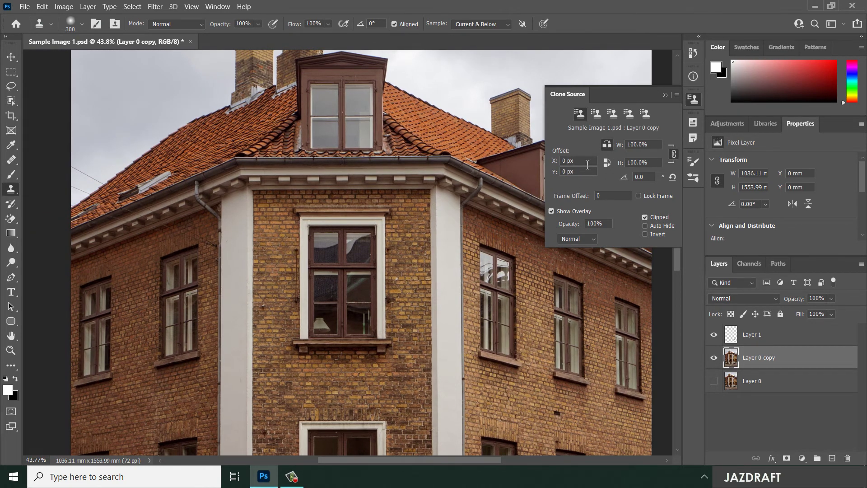
scroll(318, 189, left, 5)
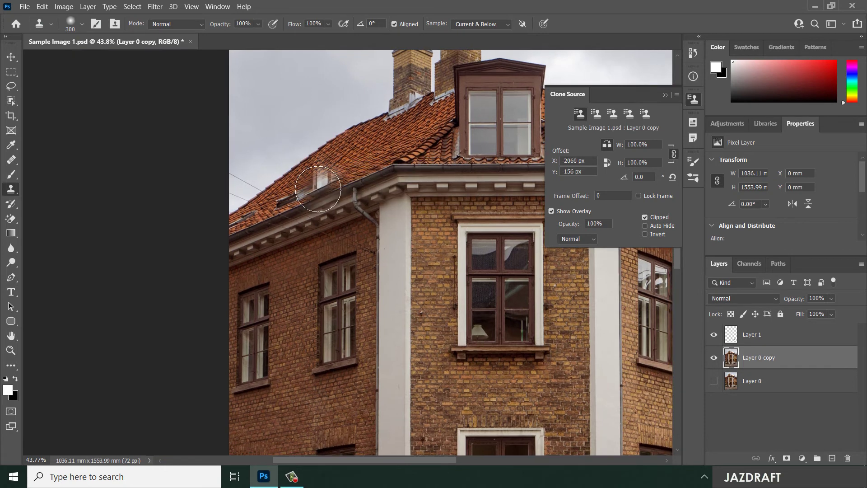
scroll(318, 189, right, 5)
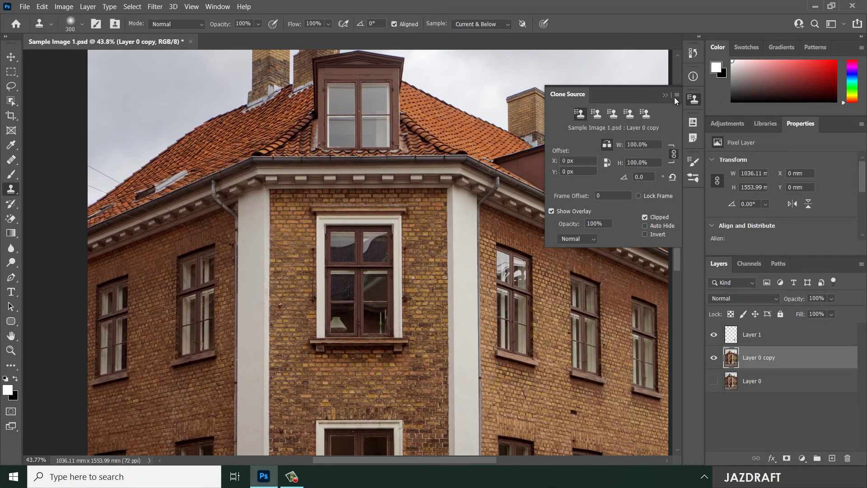
click(665, 95)
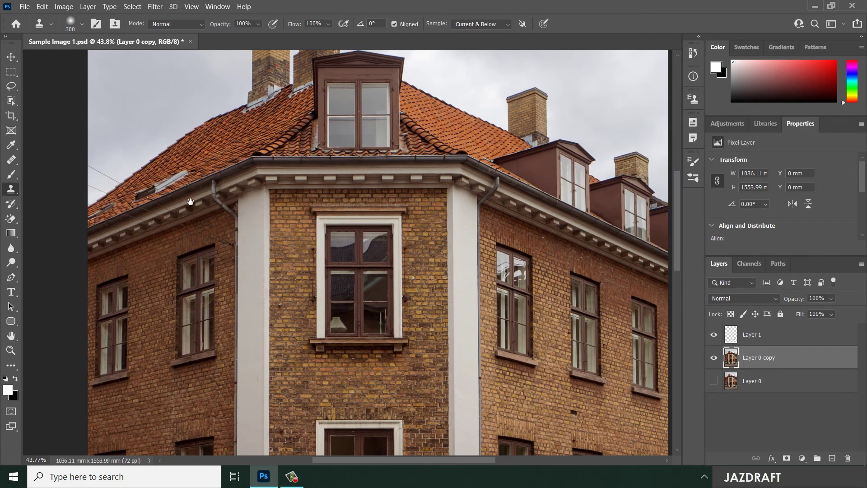
Try cloning the mirrored dormers and chimney onto the left roof on Layer 0 copy, and undo the strokes
drag(190, 202, 194, 202)
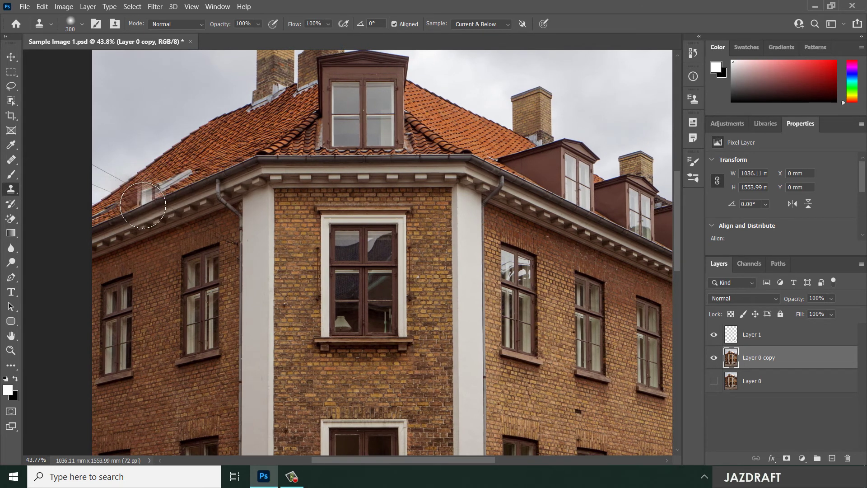
mouse_move(143, 205)
mouse_down()
mouse_move(151, 152)
mouse_move(194, 161)
mouse_up()
right_click(192, 162)
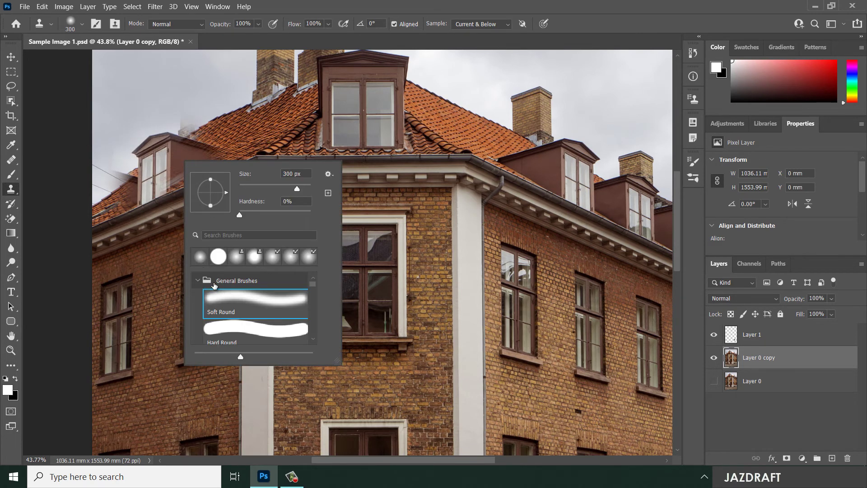
click(613, 2)
mouse_move(125, 183)
mouse_down()
mouse_move(109, 180)
mouse_move(100, 162)
mouse_move(95, 209)
mouse_up()
mouse_move(201, 180)
mouse_down()
mouse_move(210, 167)
mouse_move(180, 144)
mouse_move(188, 108)
mouse_move(193, 185)
mouse_move(222, 185)
mouse_up()
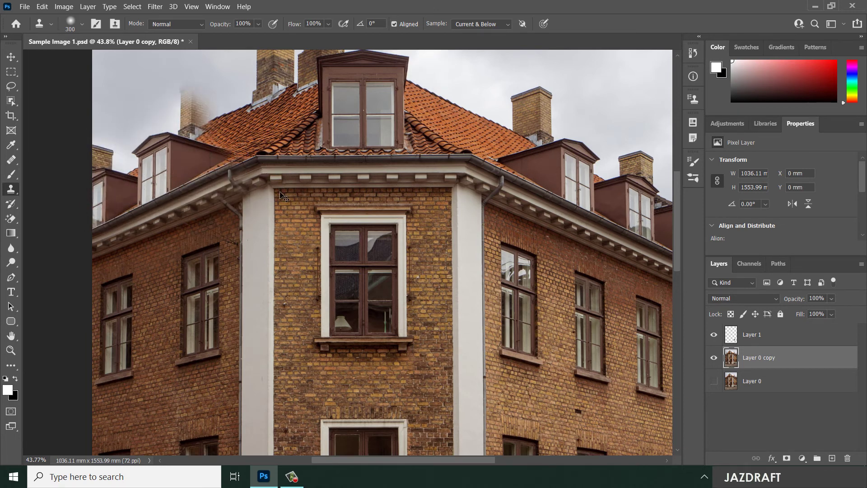
key(ctrl+z)
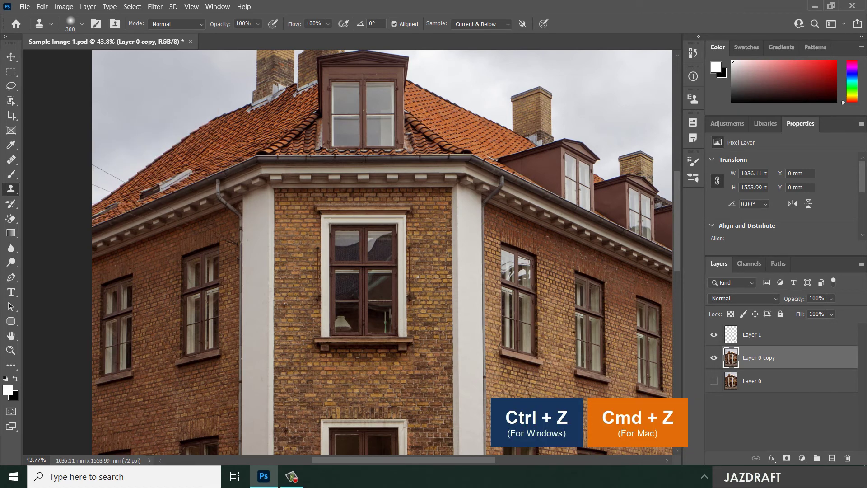
Create a new layer above Layer 1 and clone the mirrored dormers and chimneys along the left roof on it
click(794, 339)
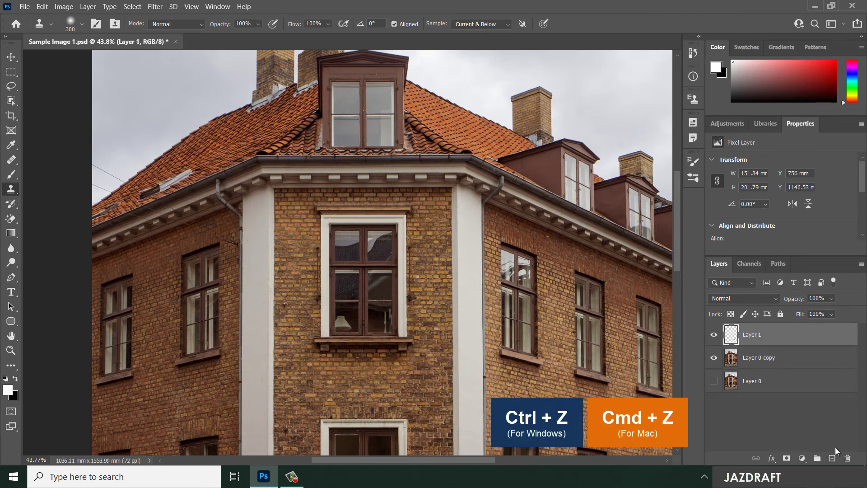
click(833, 457)
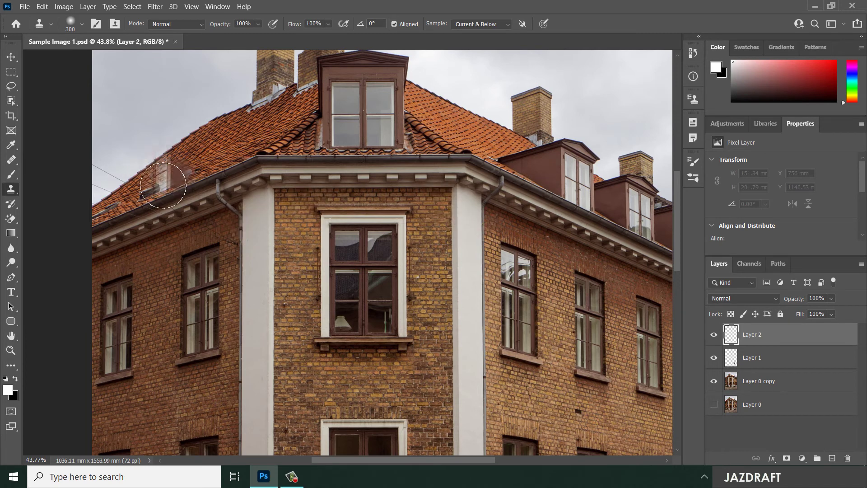
mouse_move(149, 191)
mouse_down()
mouse_move(157, 139)
mouse_move(212, 161)
mouse_move(225, 157)
mouse_move(115, 182)
mouse_move(103, 147)
mouse_move(109, 208)
mouse_move(173, 178)
mouse_move(166, 173)
mouse_move(209, 161)
mouse_move(223, 168)
mouse_move(199, 166)
mouse_move(169, 144)
mouse_move(171, 123)
mouse_move(180, 133)
mouse_move(189, 124)
mouse_move(198, 96)
mouse_up()
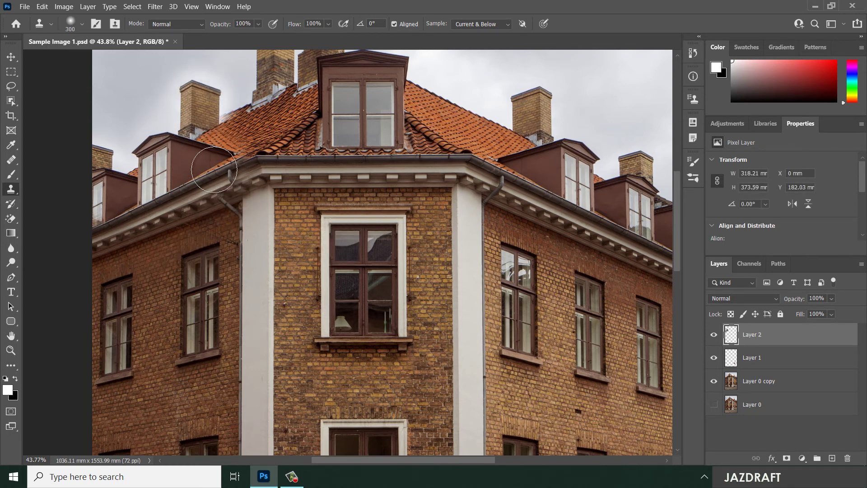
Reduce the clone brush to 100 px and add a layer mask to Layer 2
key(bracketleft)
key(bracketleft)
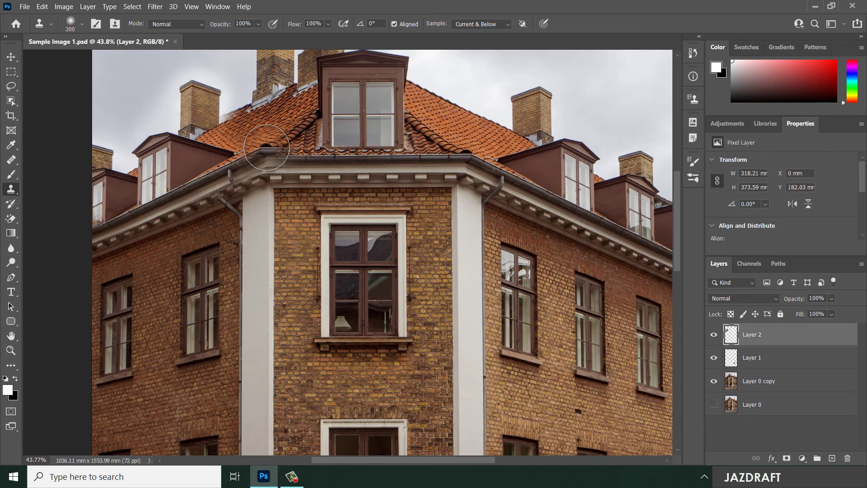
key(bracketleft)
key(bracketleft)
key(bracketleft)
key(bracketleft)
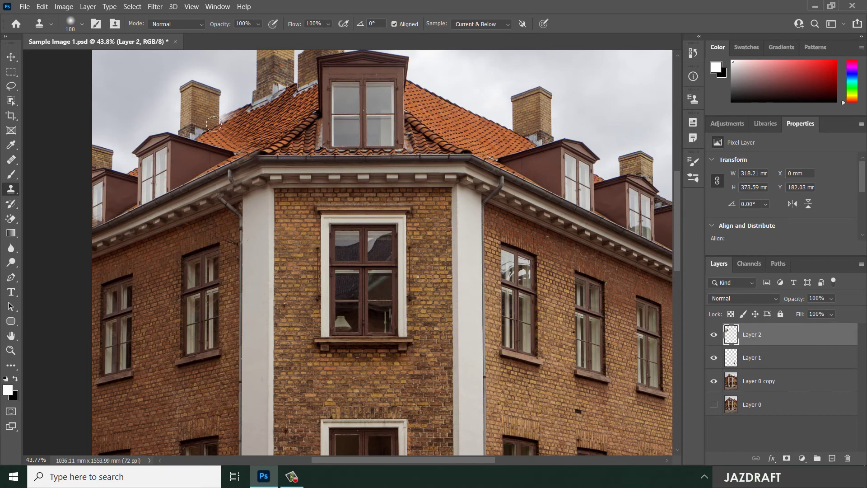
click(240, 116)
mouse_move(218, 122)
mouse_down()
mouse_move(242, 136)
mouse_move(214, 123)
mouse_move(205, 140)
mouse_move(221, 134)
mouse_move(236, 149)
mouse_move(213, 145)
mouse_up()
click(473, 221)
click(786, 459)
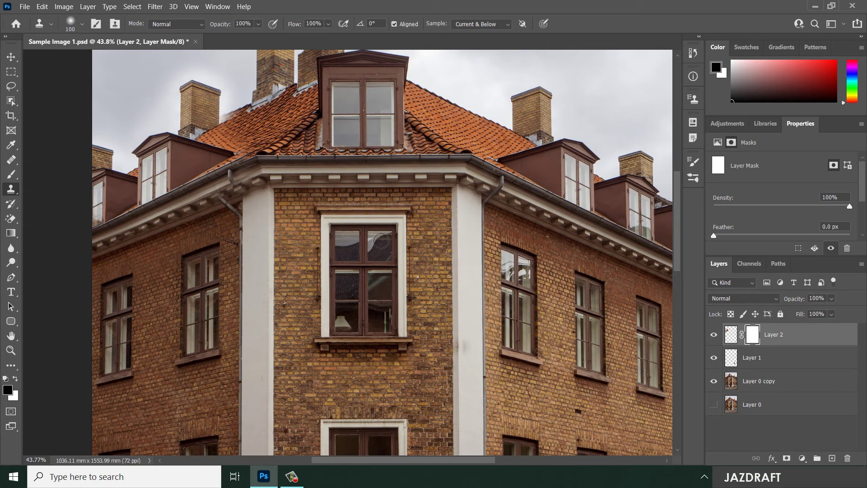
Examine the cloned dormers and chimney up close where they meet the tiled roof, gutter and cornice
drag(315, 205, 351, 244)
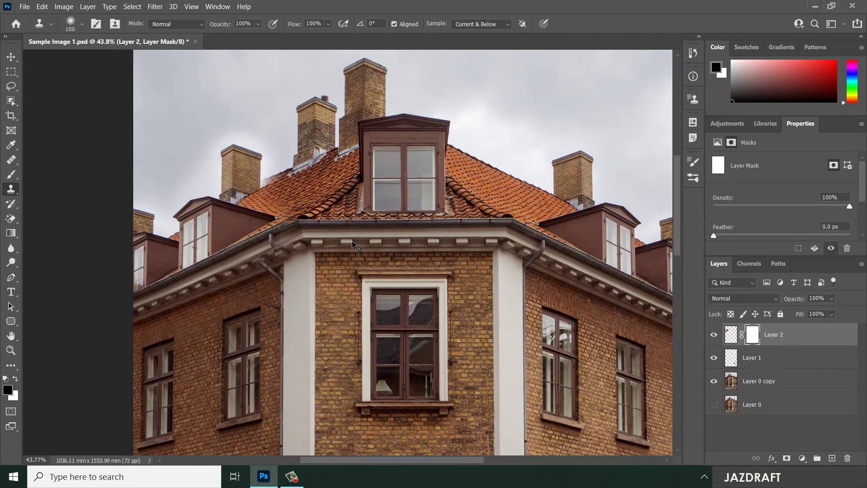
key(ctrl+equal)
scroll(345, 248, left, 4)
scroll(346, 248, up, 1)
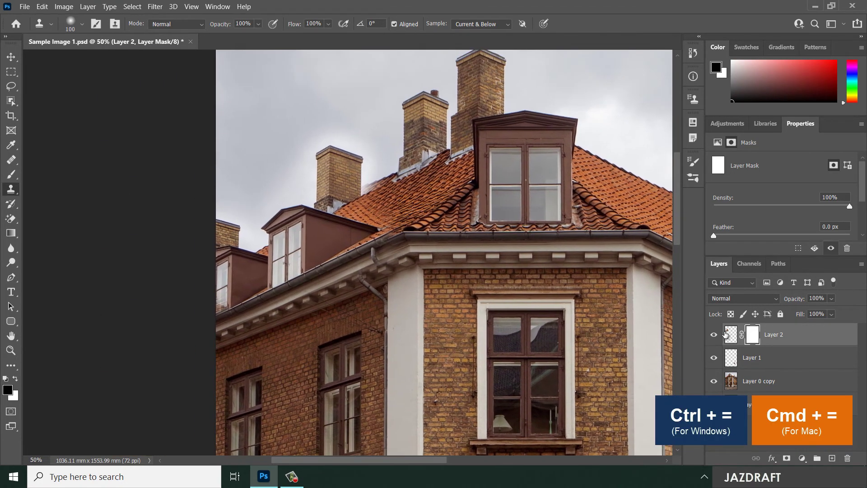
click(715, 335)
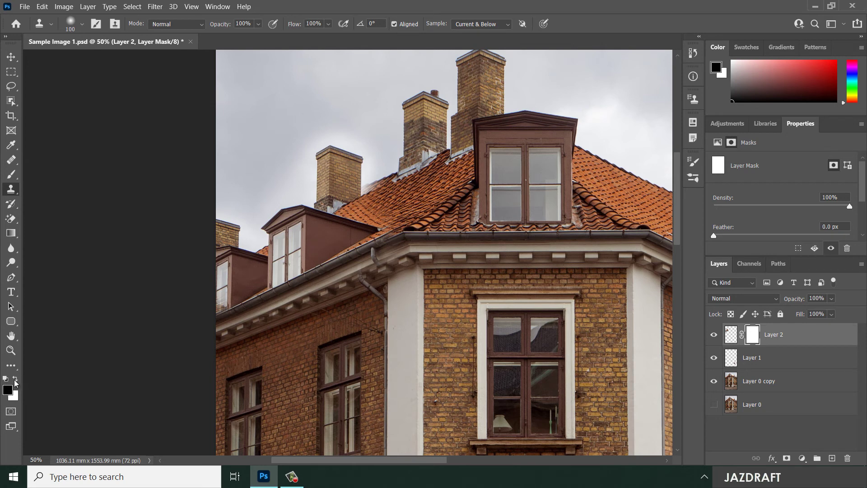
key(x)
click(16, 379)
key(ctrl+equal)
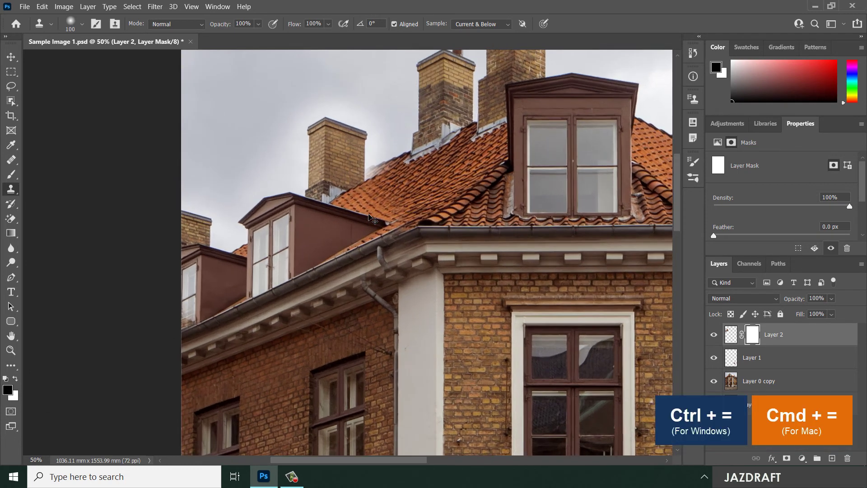
key(ctrl+equal)
key(ctrl+equal)
key(ctrl+equal)
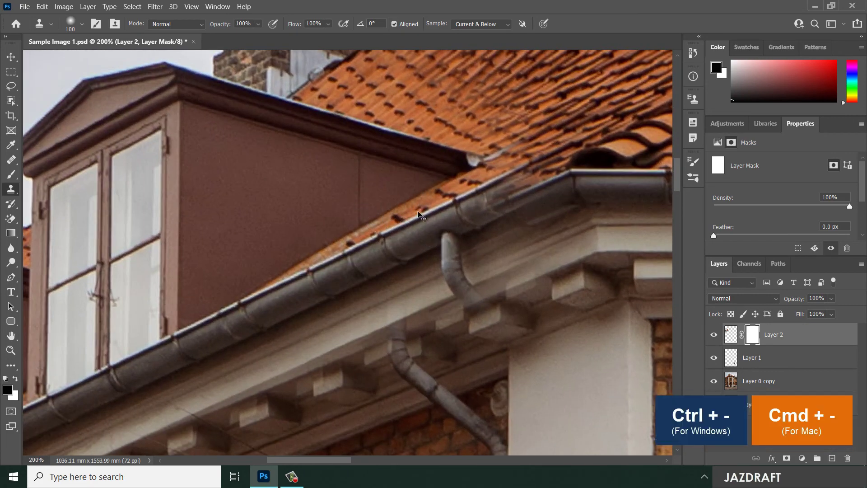
key(ctrl+minus)
drag(351, 192, 383, 242)
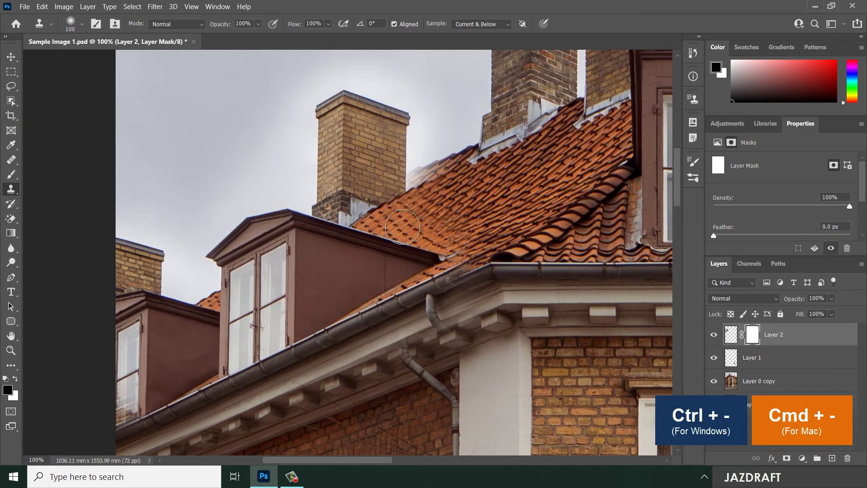
Change the clone brush to a hard round tip and set its size to 70 px
right_click(448, 168)
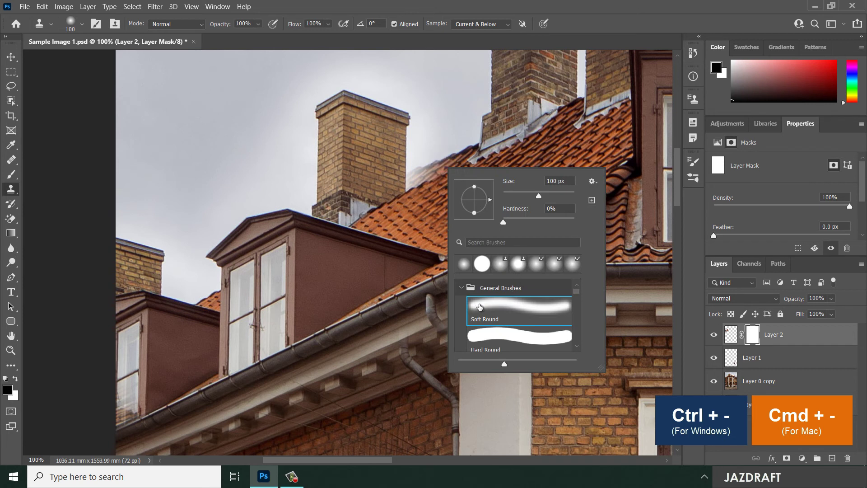
click(482, 264)
click(681, 3)
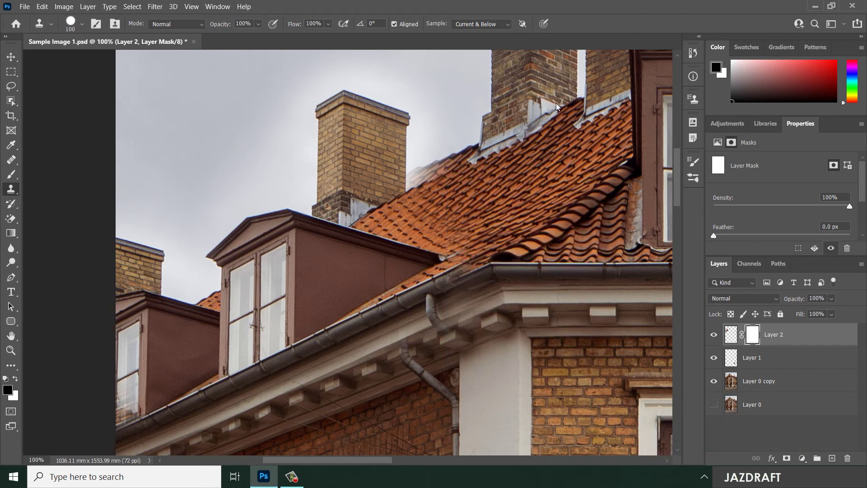
key([)
key(bracketleft)
key(bracketleft)
key(bracketleft)
key(bracketleft)
key(bracketleft)
key(bracketleft)
shift+click(453, 254)
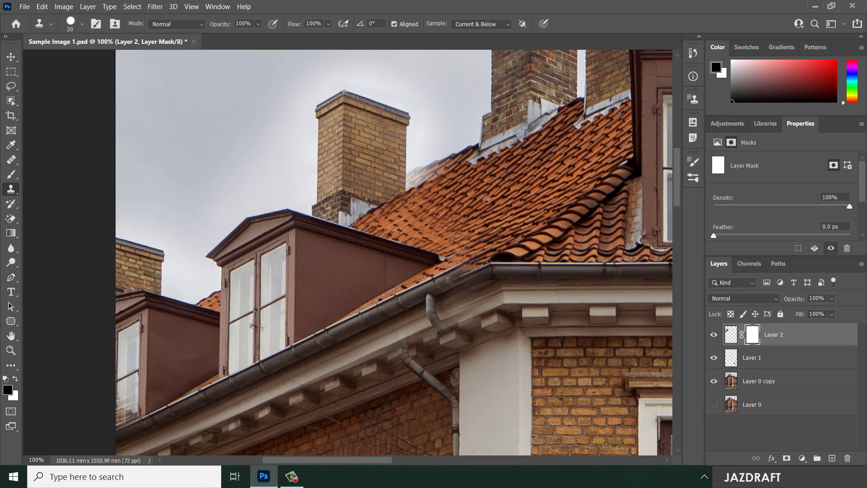
key(bracketright)
key(bracketright)
key(bracketright)
key(bracketright)
key(bracketright)
With a hard 48 px Brush in black, mask Layer 2 along the roof edge beside the cloned chimney
drag(11, 174, 49, 176)
key(p)
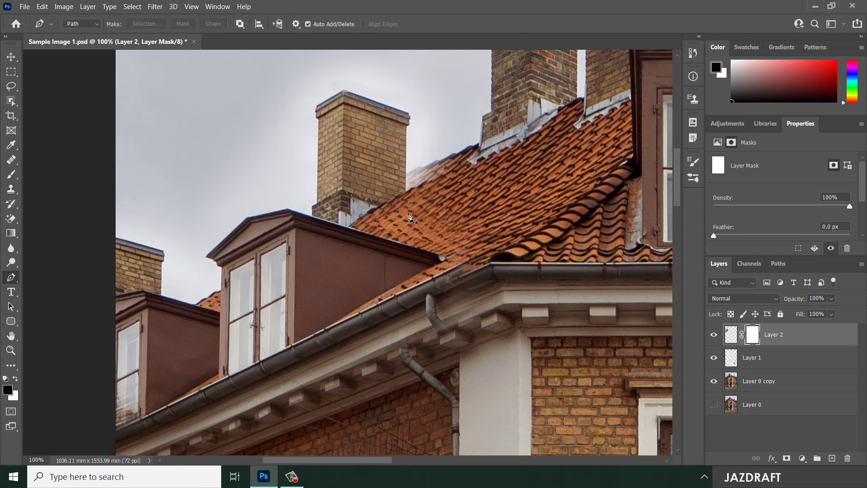
click(10, 175)
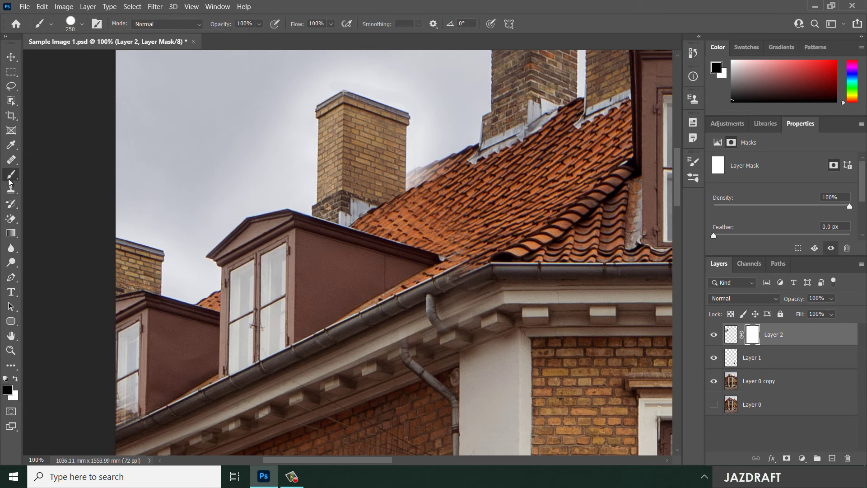
right_click(354, 145)
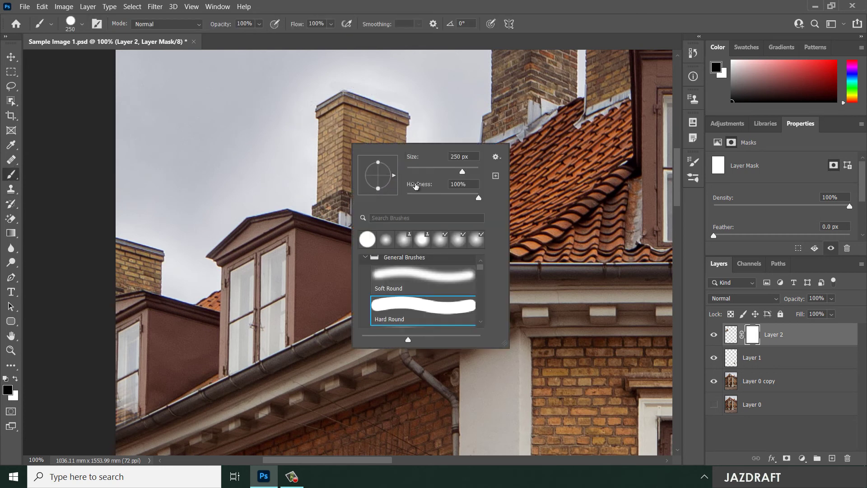
drag(429, 171, 426, 171)
key(Return)
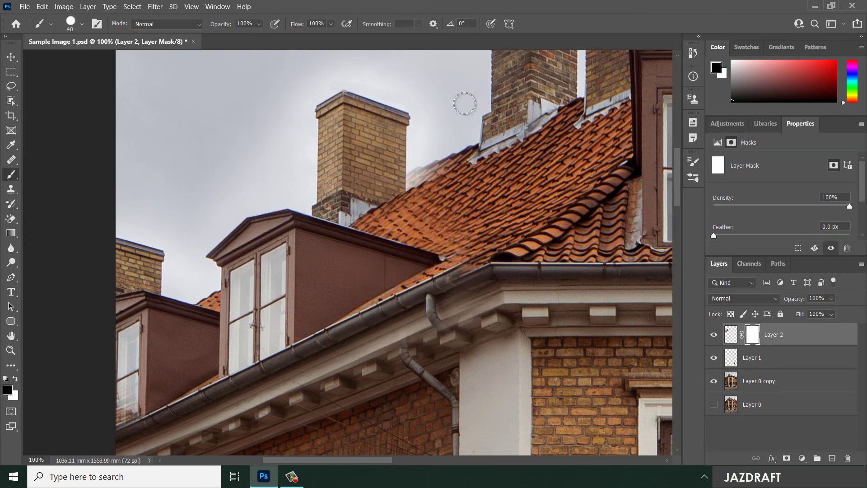
mouse_move(386, 221)
mouse_down()
mouse_move(436, 232)
mouse_move(385, 224)
mouse_move(408, 207)
mouse_move(427, 168)
mouse_move(420, 171)
mouse_up()
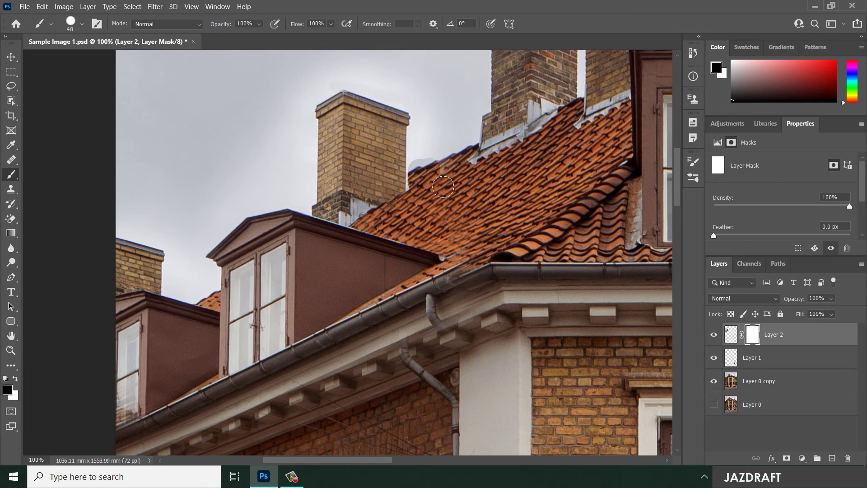
Switch to a Soft Round brush and mask out the remaining pale patch along the roof ridge beside the chimney
right_click(444, 188)
double_click(486, 284)
drag(418, 167, 446, 158)
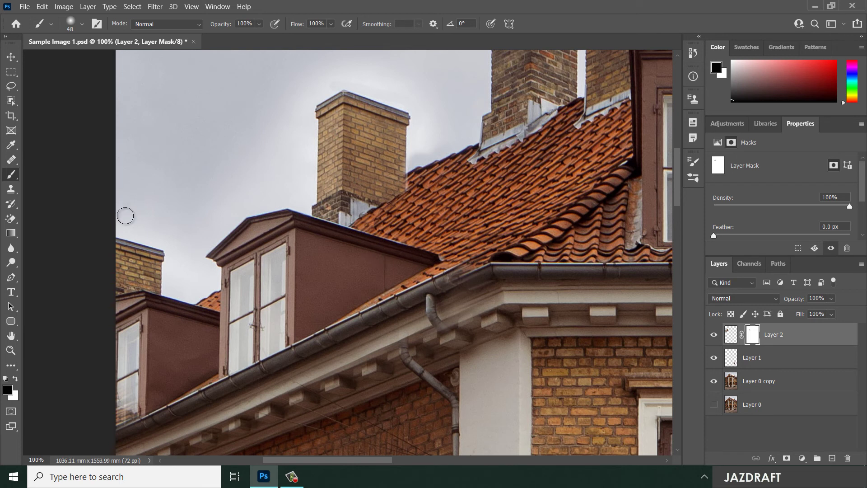
Return to the Clone Stamp on Layer 2's image with an unflipped source and a soft 70 px brush, and collapse the Clone Source settings
click(11, 189)
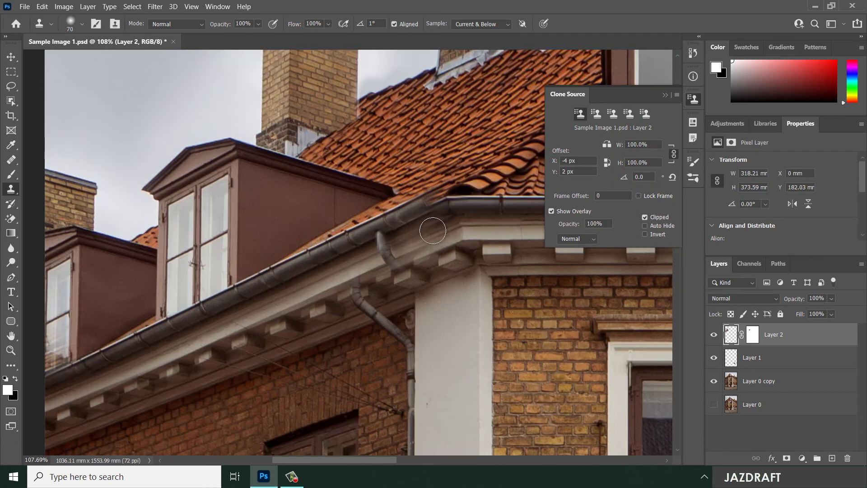
drag(430, 228, 313, 230)
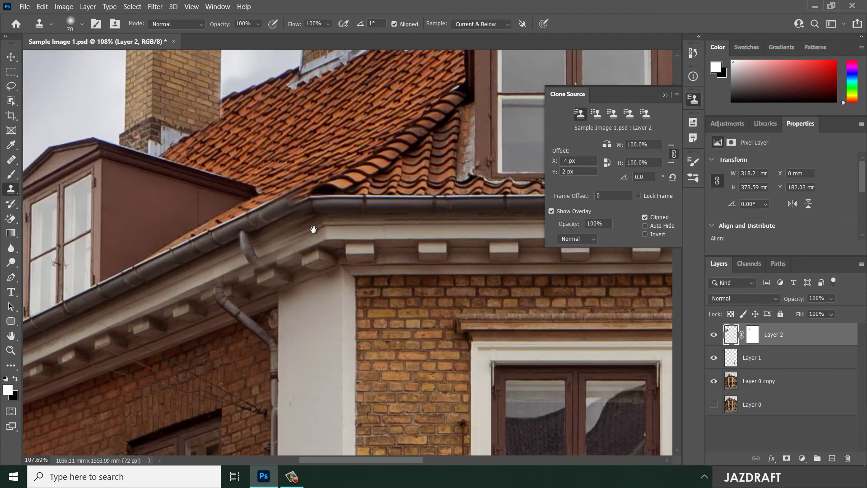
click(671, 96)
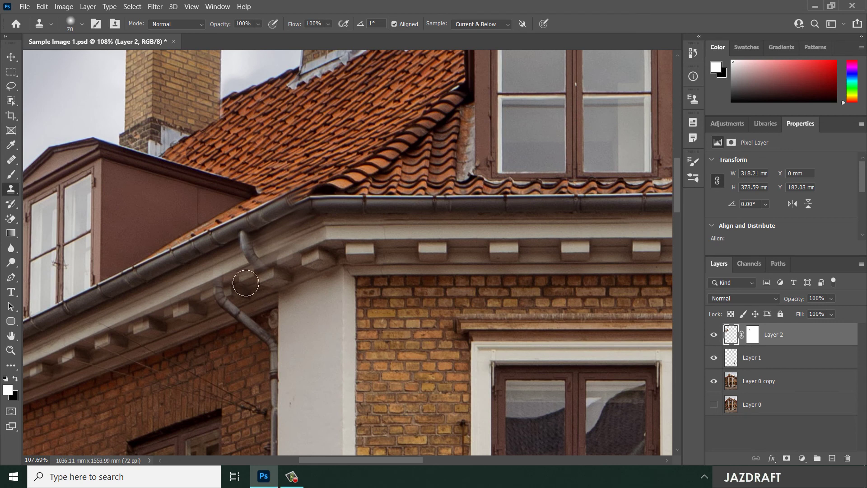
drag(277, 271, 487, 239)
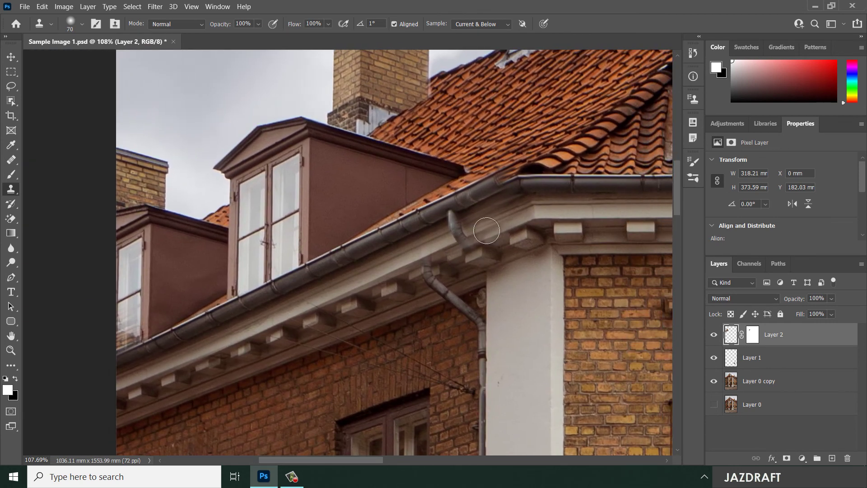
Set the Brush tool to 80 px, try a stroke over the gutter corner on Layer 2, and undo it
click(11, 174)
key(bracketright)
key(bracketright)
key(bracketright)
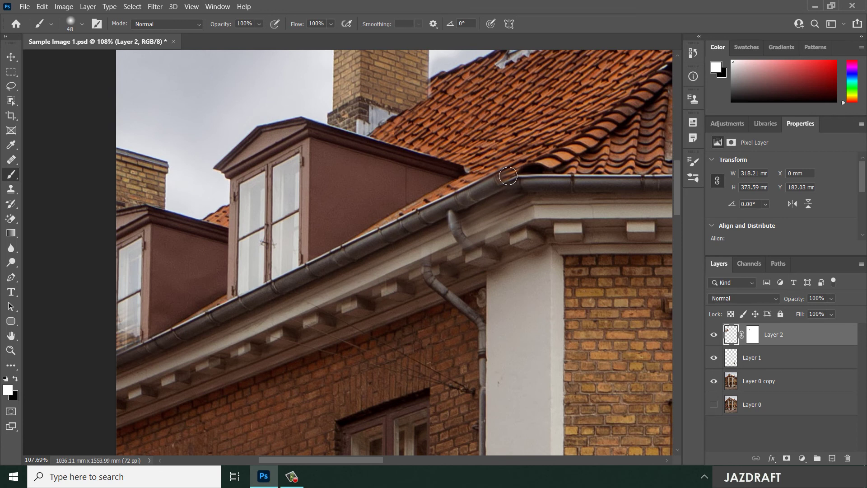
key(bracketright)
drag(511, 178, 496, 181)
key(ctrl+z)
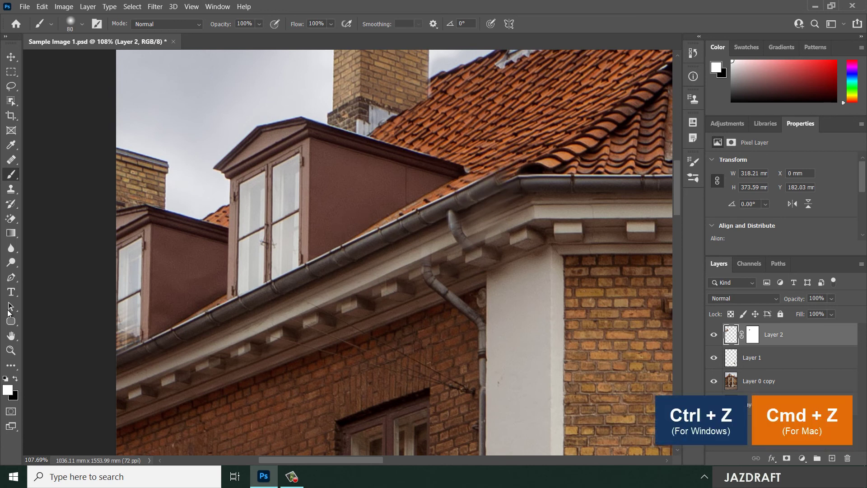
With black and the 80 px soft brush, paint on Layer 2's mask along the gutter from the roof corner down the left side
click(16, 381)
drag(510, 180, 475, 189)
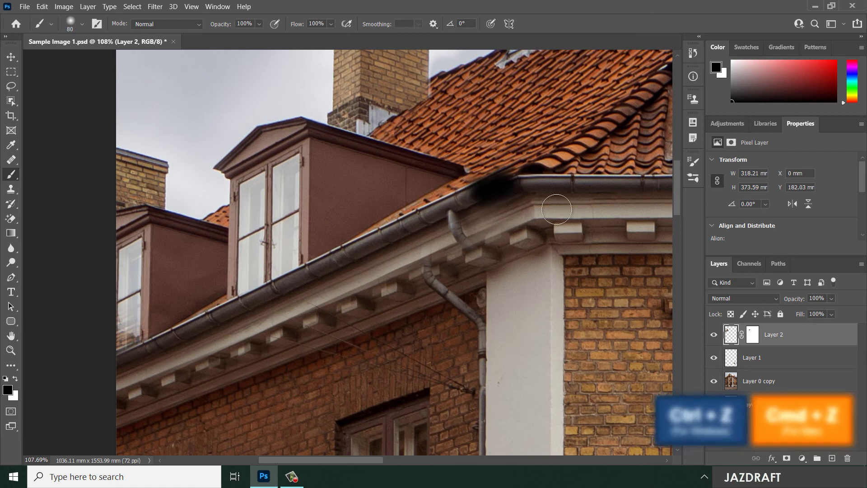
key(ctrl+z)
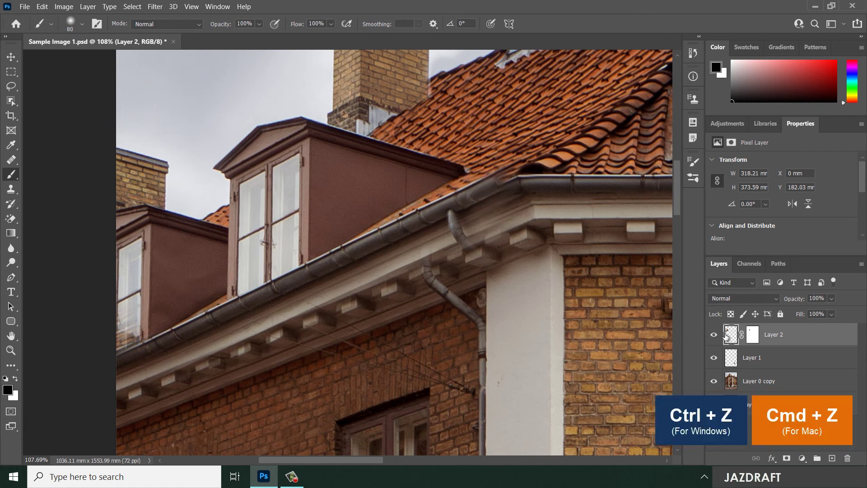
click(752, 335)
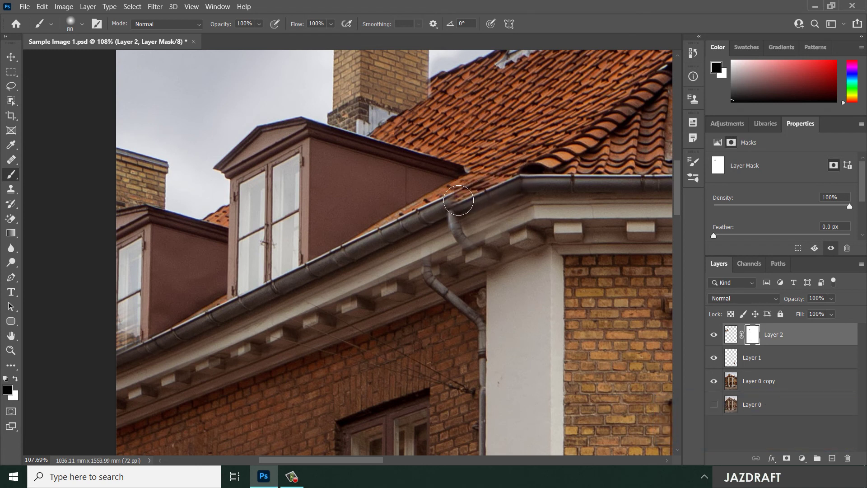
mouse_move(459, 200)
mouse_down()
mouse_move(443, 212)
mouse_move(466, 201)
mouse_move(401, 227)
mouse_up()
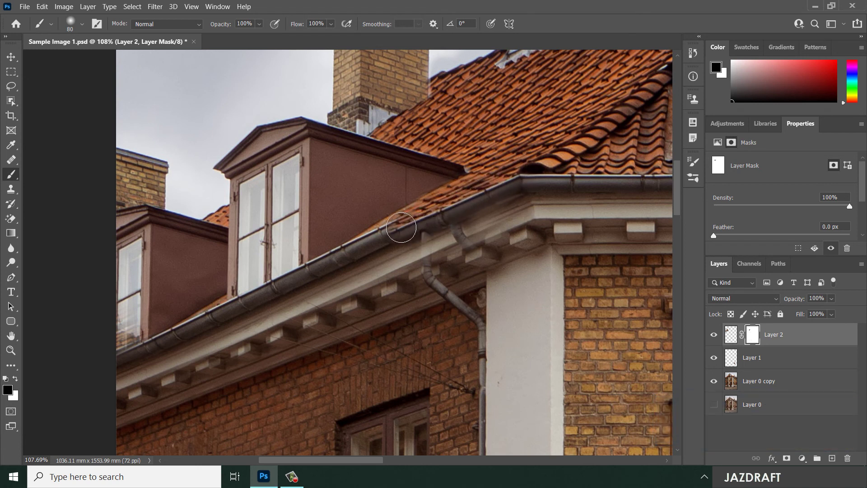
key(ctrl+z)
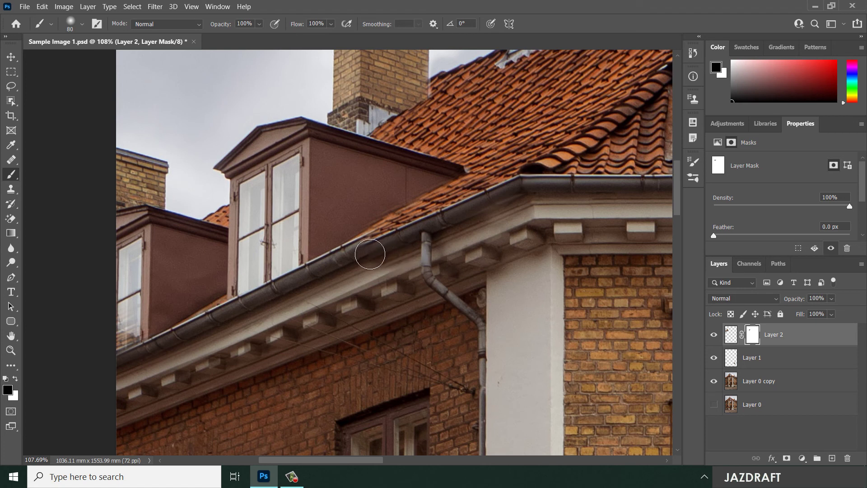
mouse_move(370, 254)
mouse_down()
mouse_move(130, 368)
mouse_move(136, 362)
mouse_up()
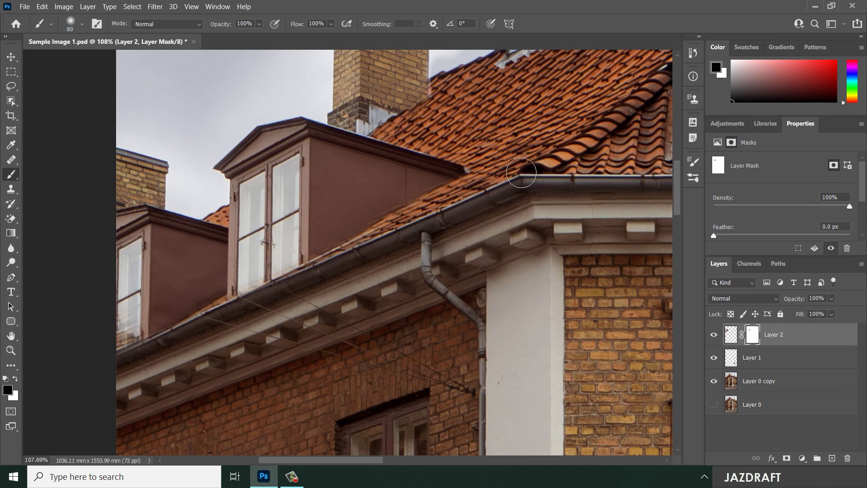
Mask out Layer 2's sky area around the cloned chimney above the left dormer with the soft brush
scroll(534, 190, down, 6)
drag(569, 233, 191, 191)
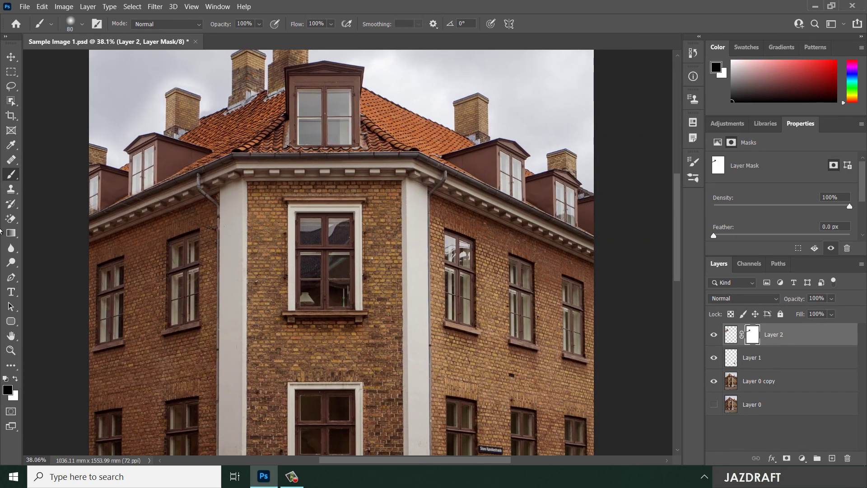
drag(128, 220, 330, 198)
scroll(402, 237, down, 3)
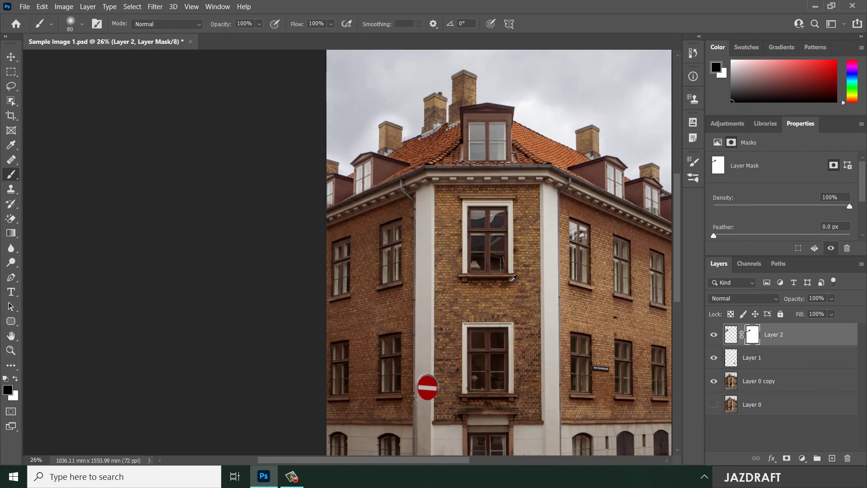
drag(529, 305, 465, 304)
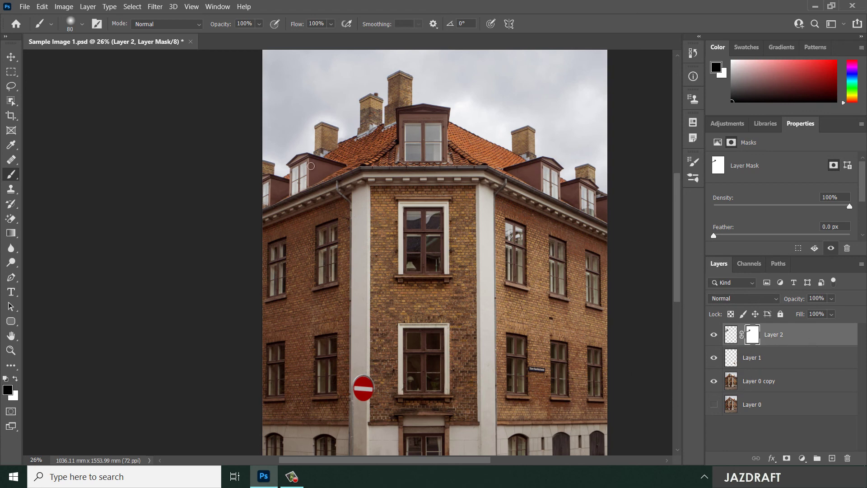
scroll(311, 166, up, 6)
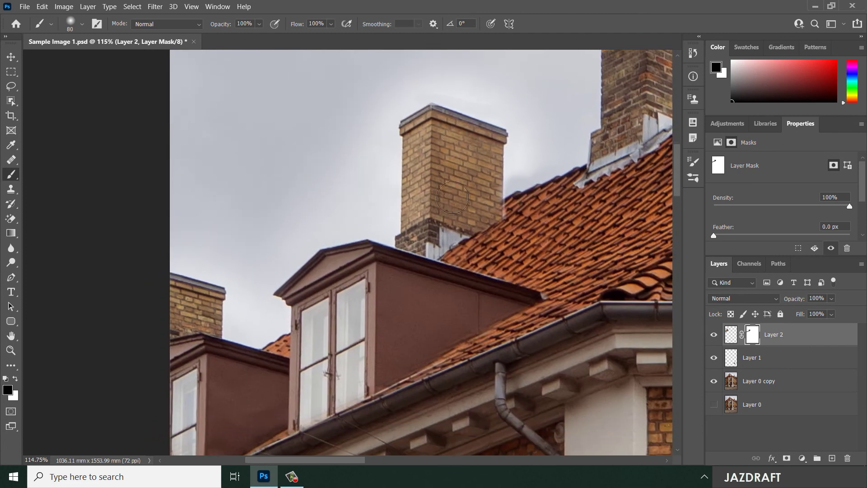
mouse_move(366, 143)
mouse_down()
mouse_move(370, 183)
mouse_move(384, 146)
mouse_move(380, 178)
mouse_move(305, 185)
mouse_move(333, 186)
mouse_move(384, 131)
mouse_move(385, 185)
mouse_move(254, 273)
mouse_move(270, 242)
mouse_move(437, 76)
mouse_move(384, 91)
mouse_move(517, 100)
mouse_move(552, 123)
mouse_up()
scroll(215, 194, down, 6)
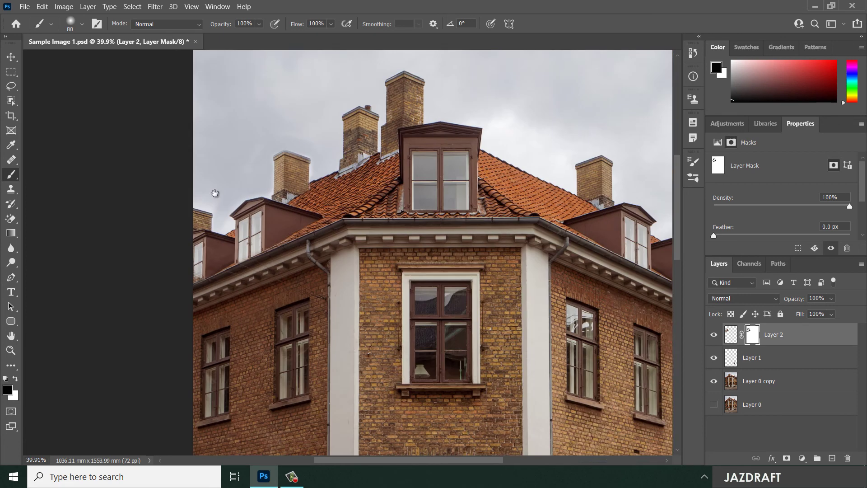
drag(215, 193, 99, 201)
scroll(344, 201, down, 4)
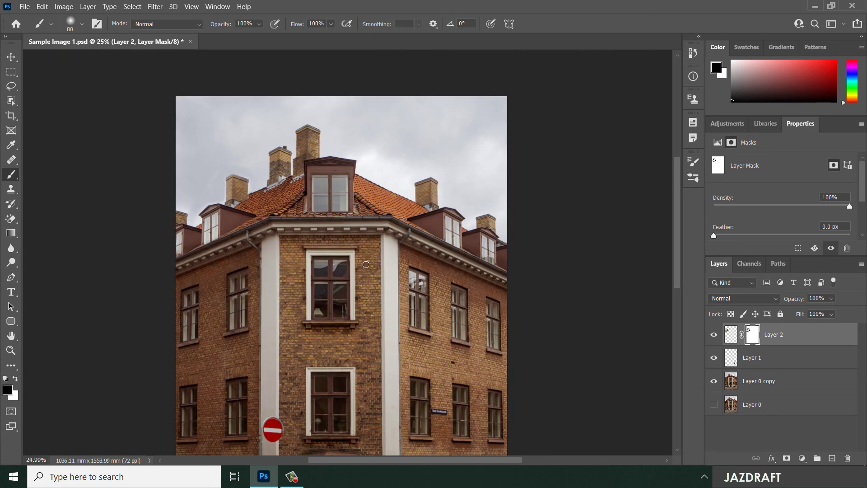
scroll(366, 264, down, 3)
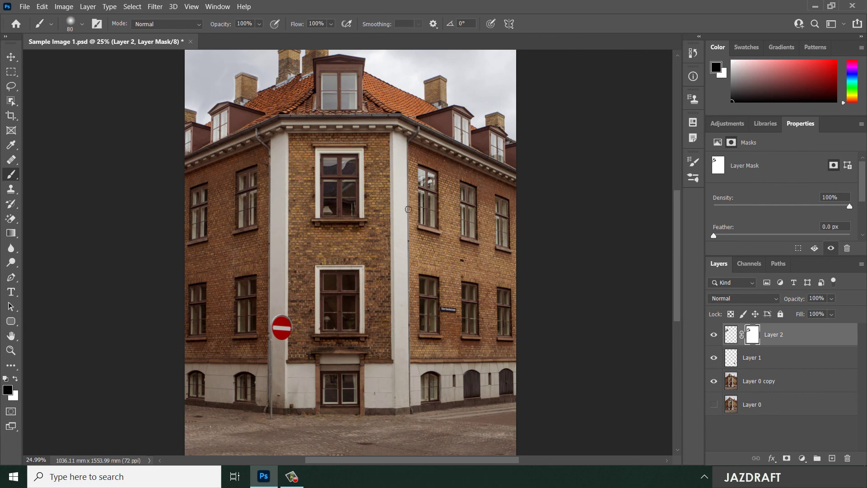
scroll(408, 209, up, 1)
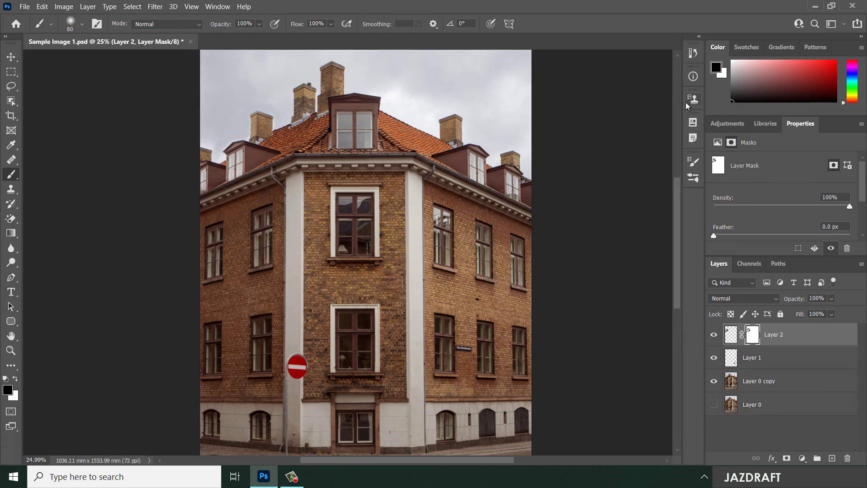
click(693, 99)
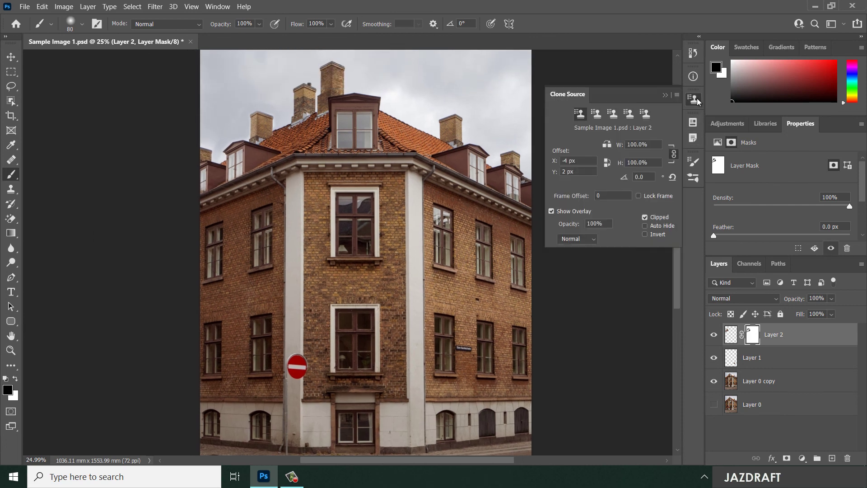
click(694, 100)
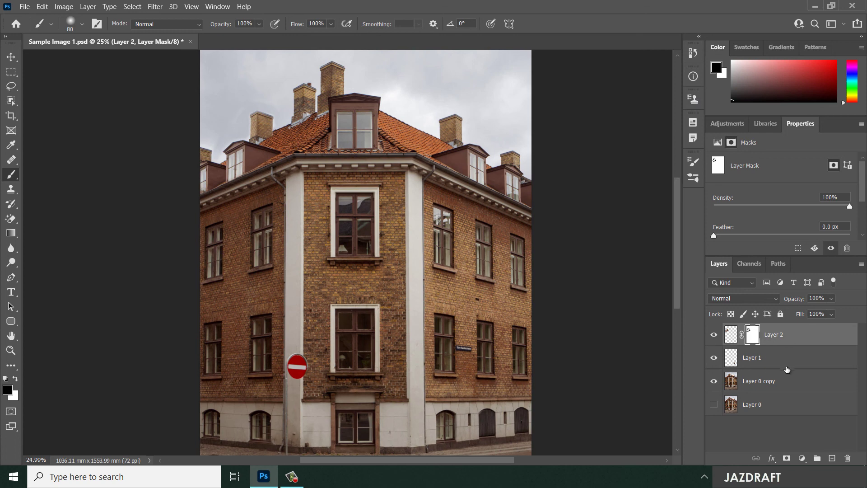
Group Layer 1 and Layer 2 together, and hide the group
click(800, 362)
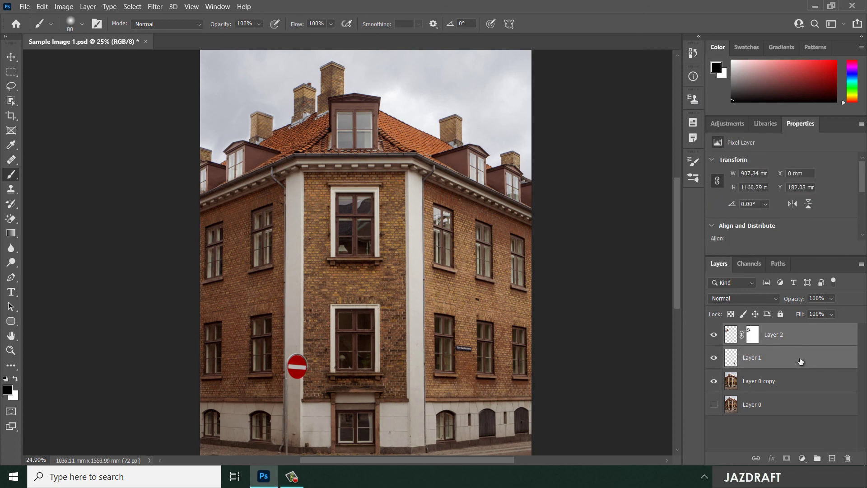
click(798, 329)
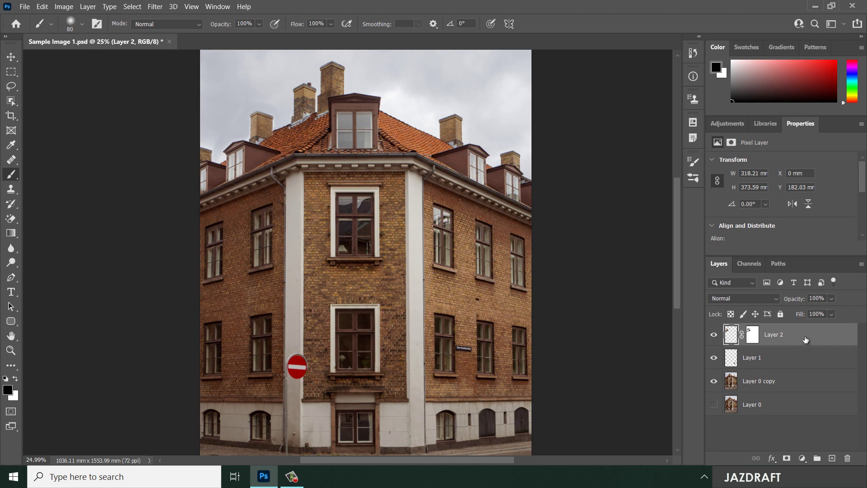
click(809, 360)
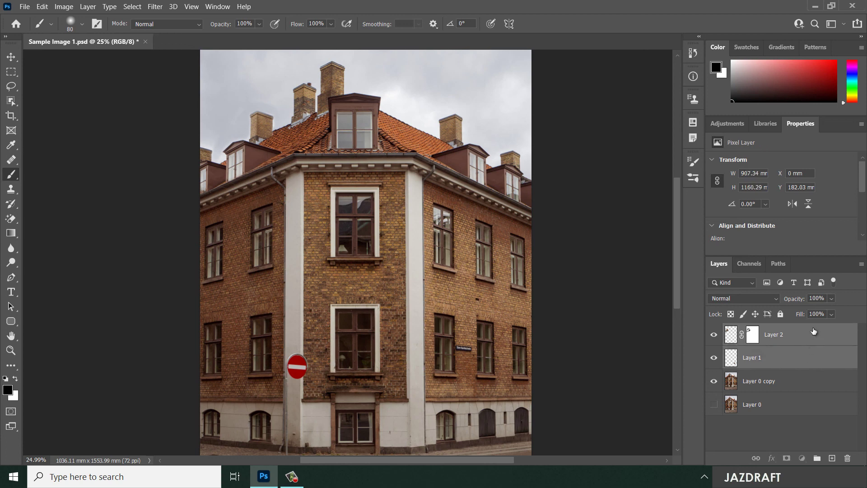
click(815, 336)
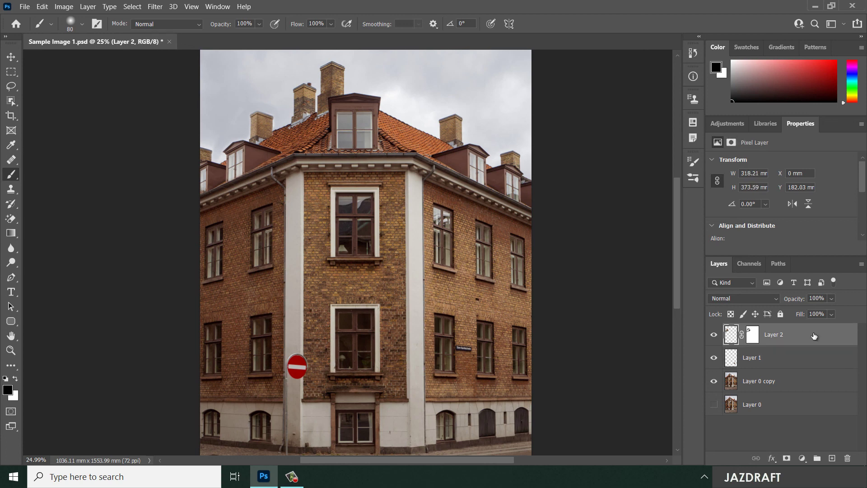
shift+click(816, 357)
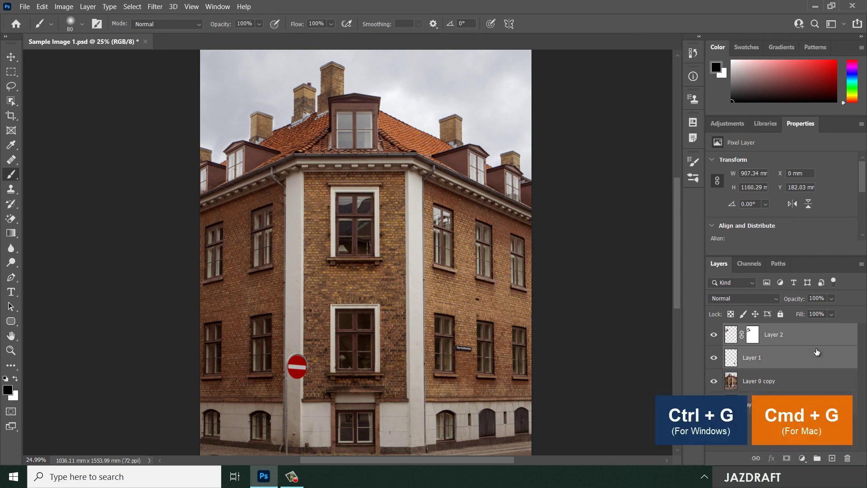
key(ctrl+g)
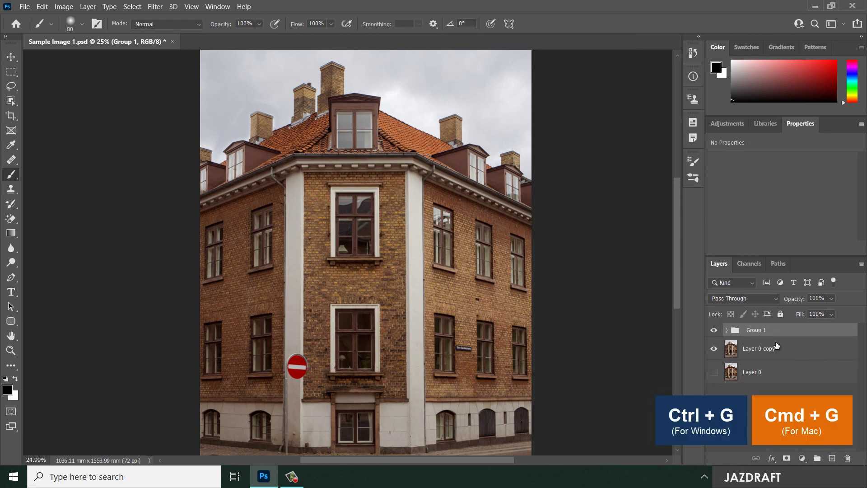
click(714, 331)
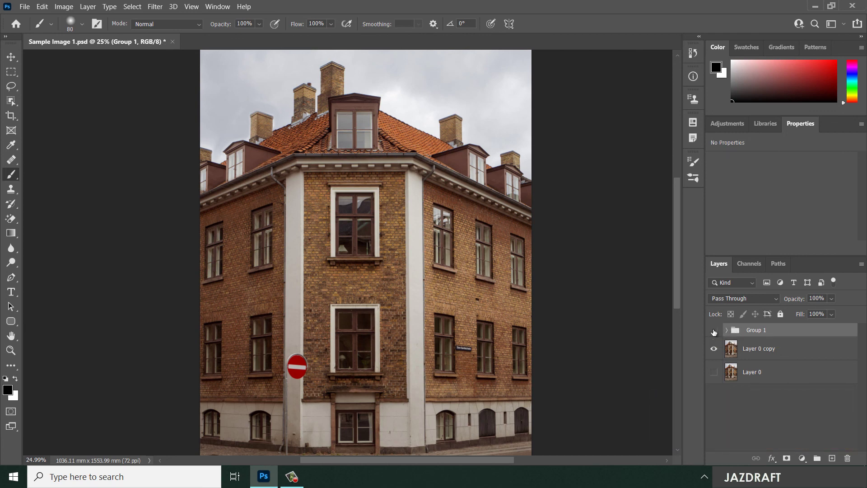
click(713, 331)
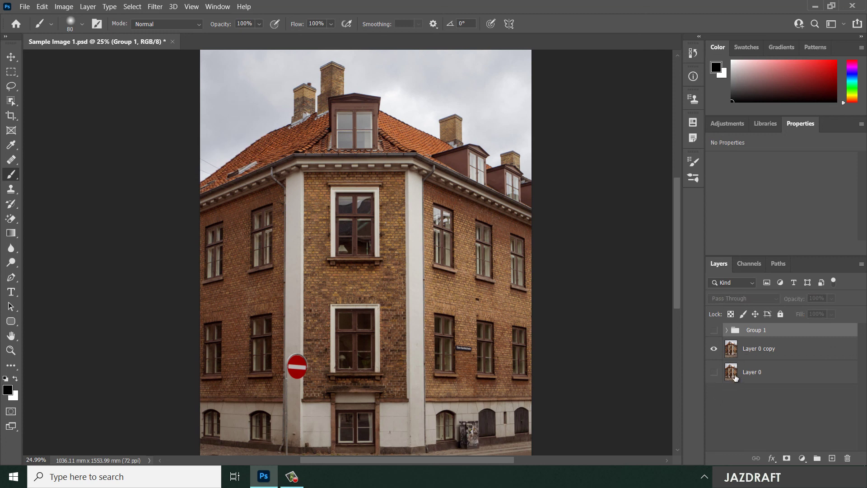
Rename the Layer 0 copy layer as before
click(764, 347)
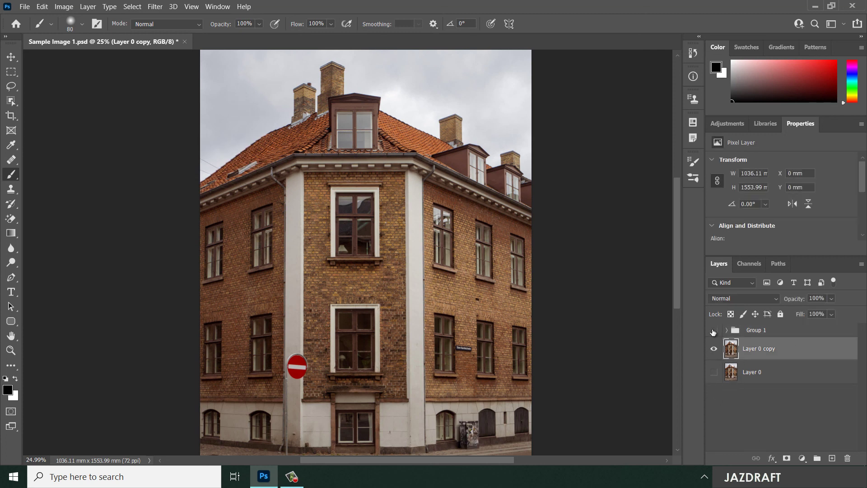
double_click(759, 352)
text(before)
key(Return)
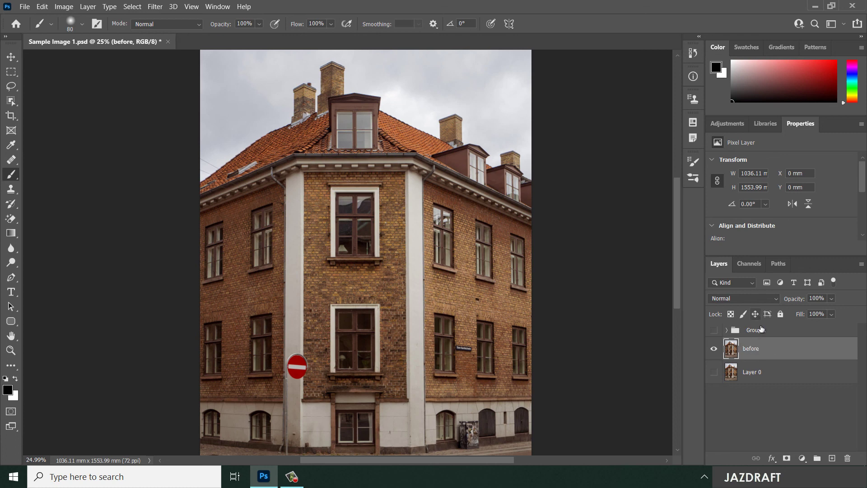
Rename the layer group as after and make it visible
double_click(762, 329)
text(after)
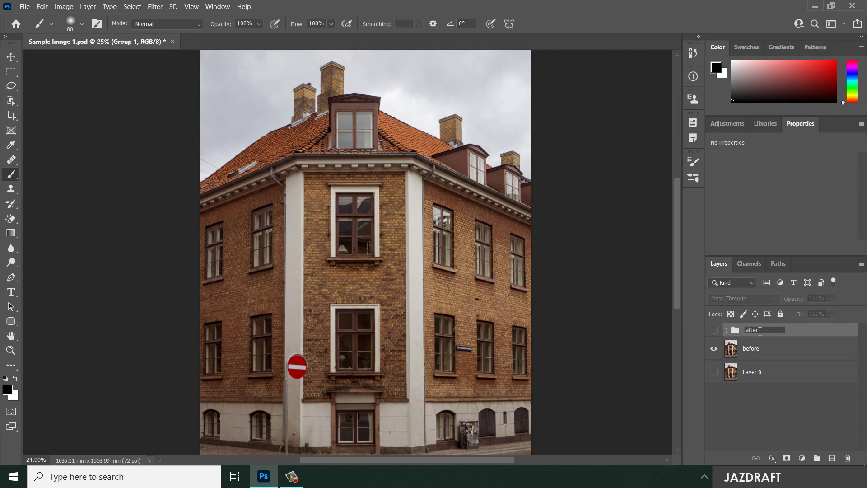
key(Return)
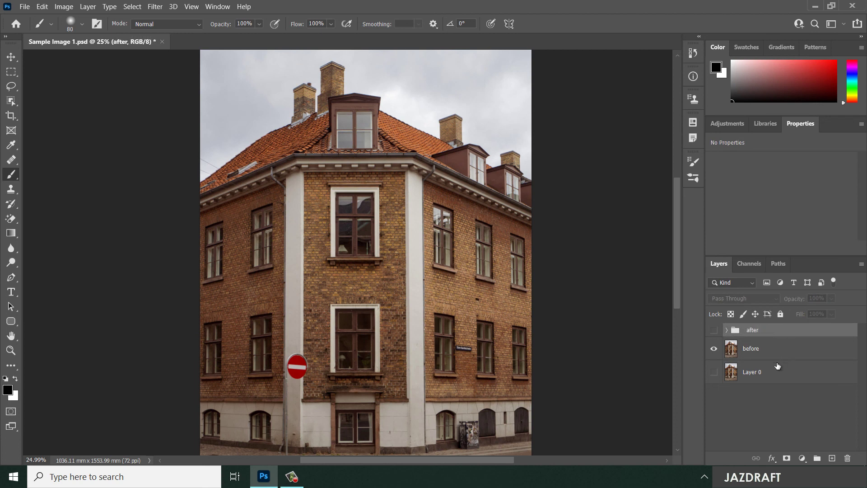
click(714, 331)
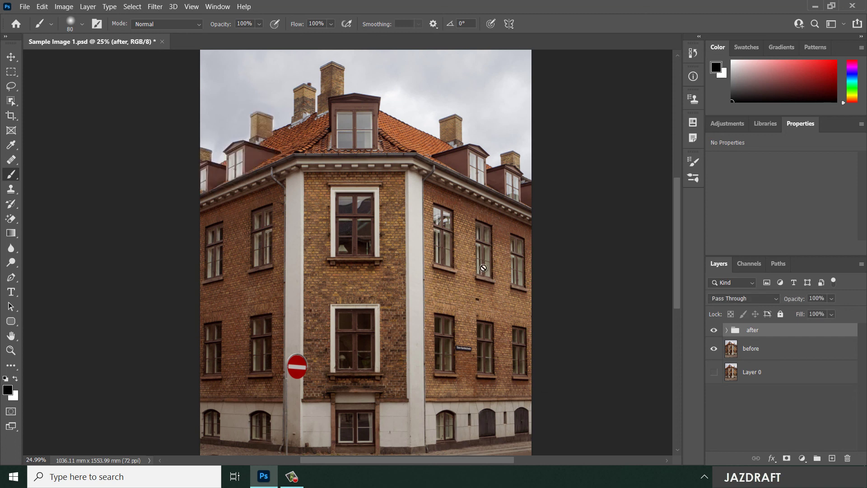
Examine the arched windows and street-level wall on the right facade closely with the after group hidden and shown
key(ctrl+equal)
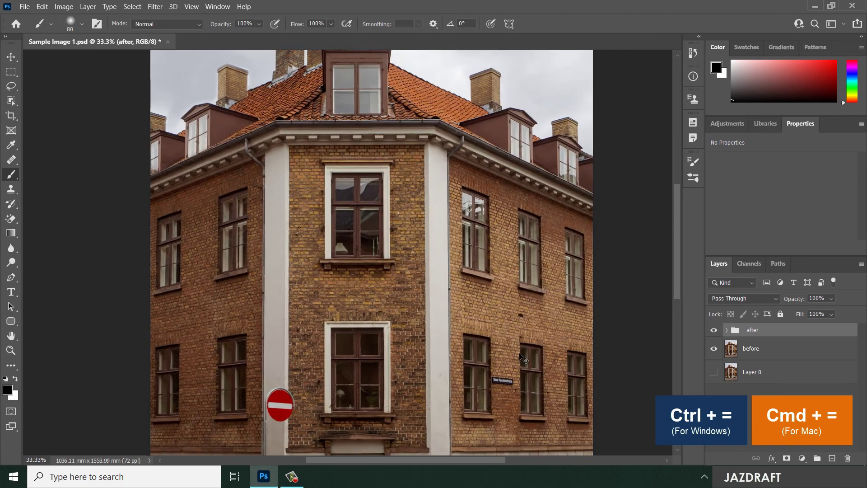
key(ctrl+equal)
drag(466, 380, 347, 91)
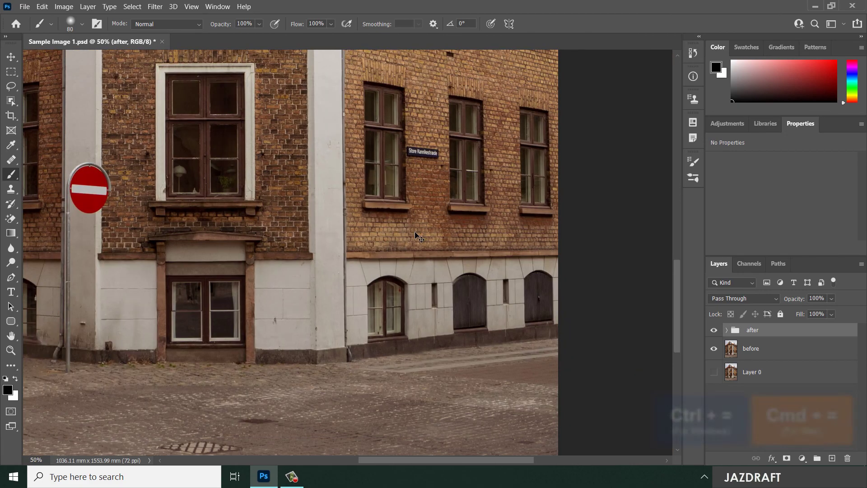
key(ctrl+equal)
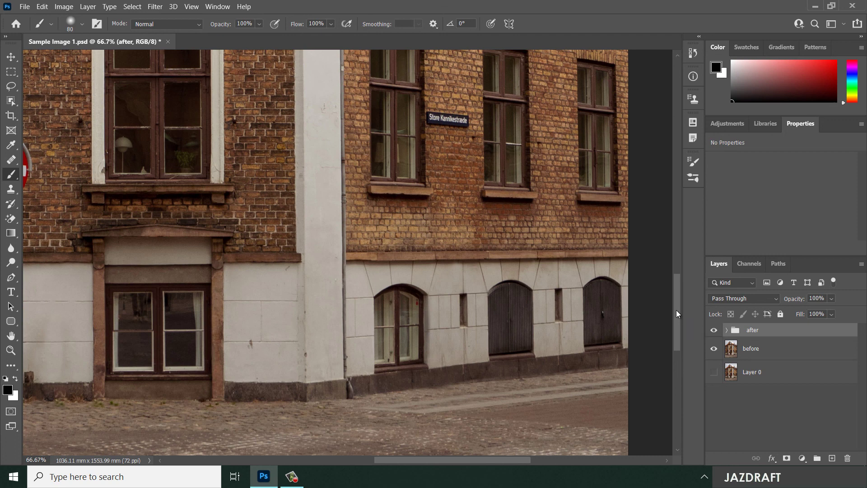
click(714, 331)
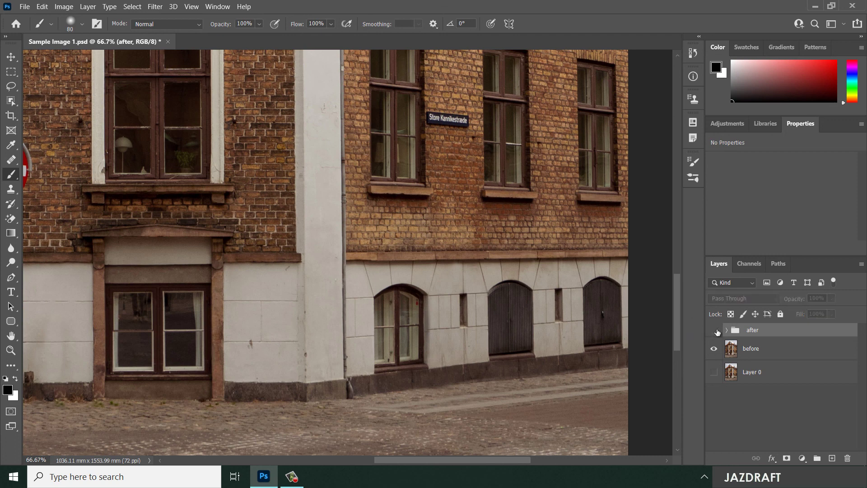
click(714, 330)
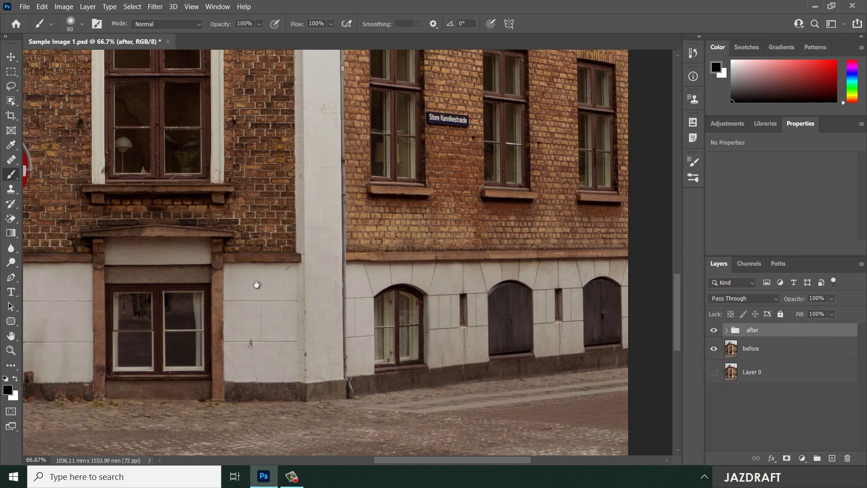
Compare the street-level area around the no-entry sign and right wall using Layer 0, the before layer and the after group
drag(255, 285, 719, 253)
click(714, 330)
click(714, 346)
click(715, 372)
click(714, 330)
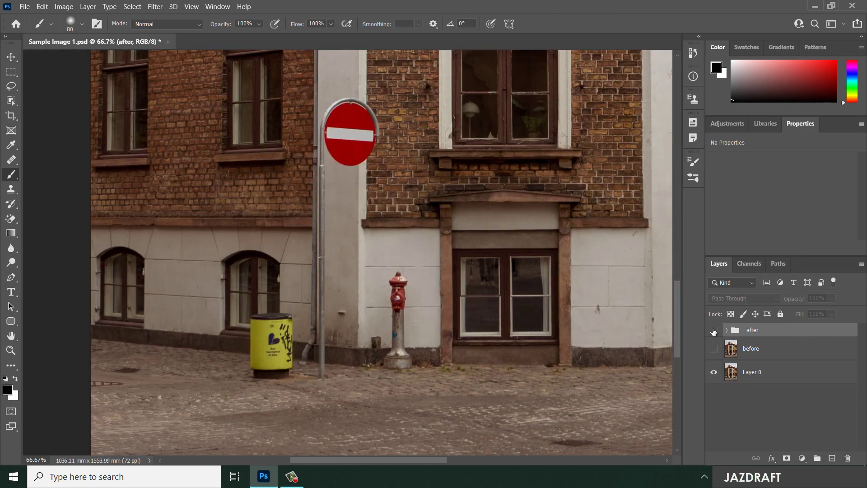
click(715, 331)
click(714, 348)
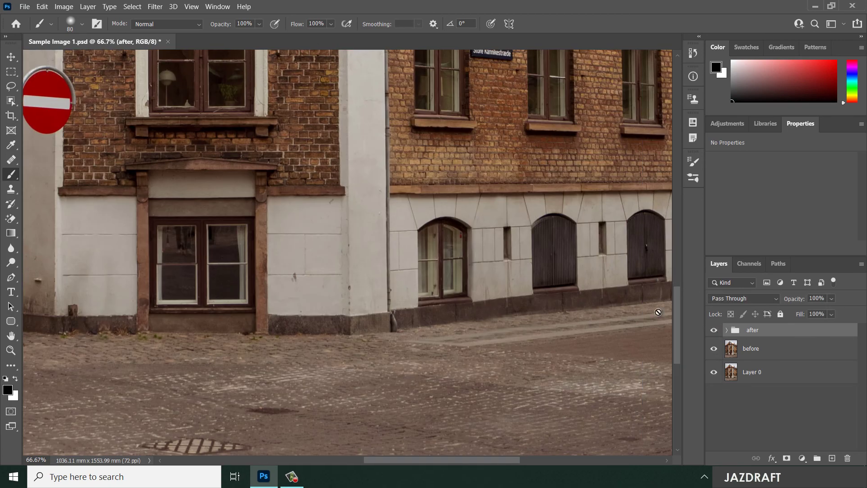
click(714, 330)
click(714, 330)
click(714, 329)
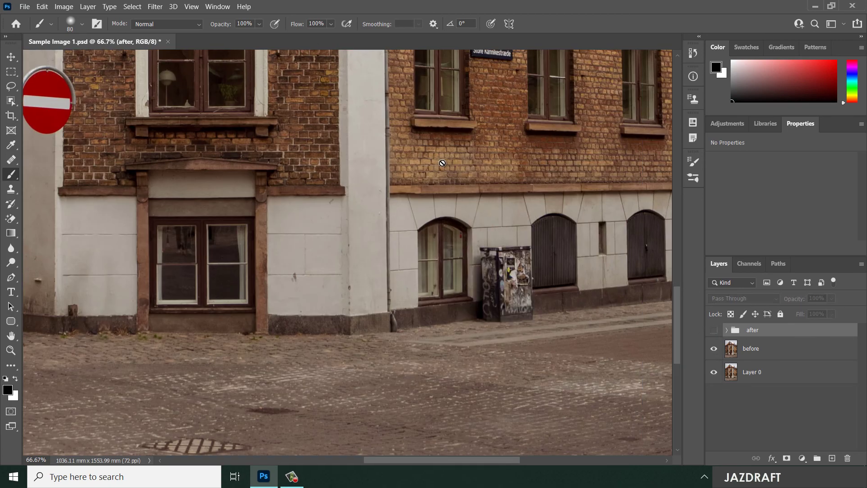
Compare the left roof with the after group hidden and shown, leaving the group visible
drag(443, 163, 577, 337)
drag(330, 76, 401, 265)
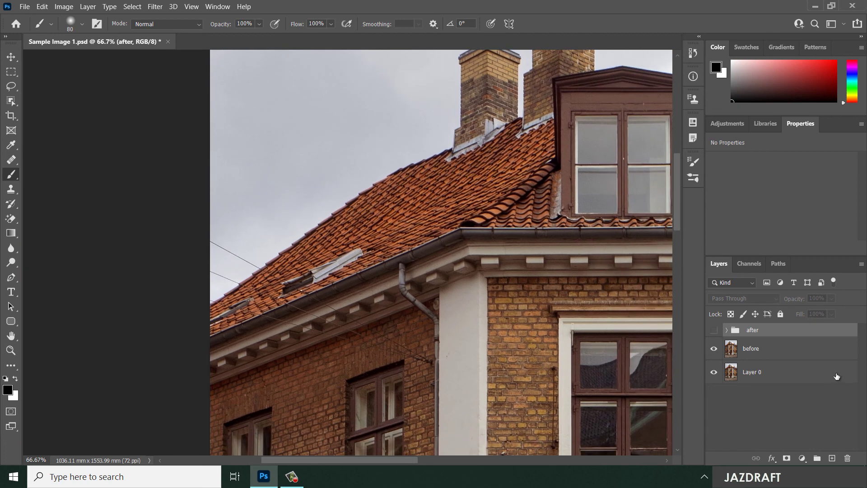
click(714, 331)
click(714, 332)
click(715, 332)
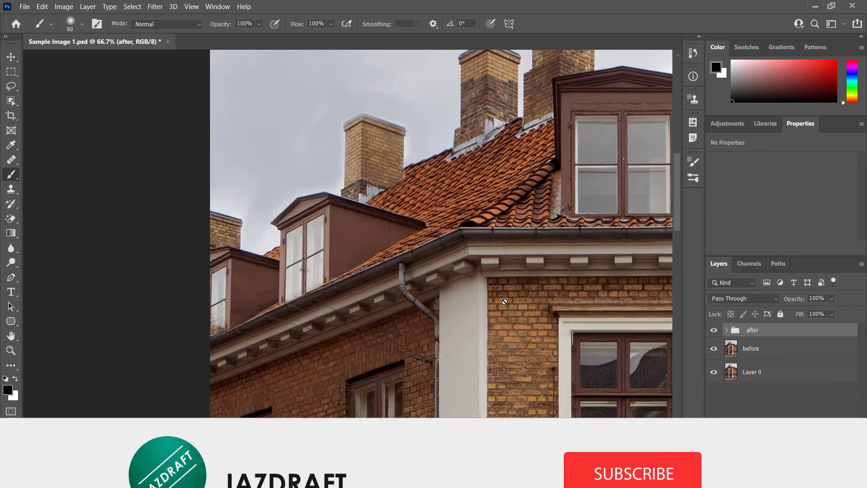